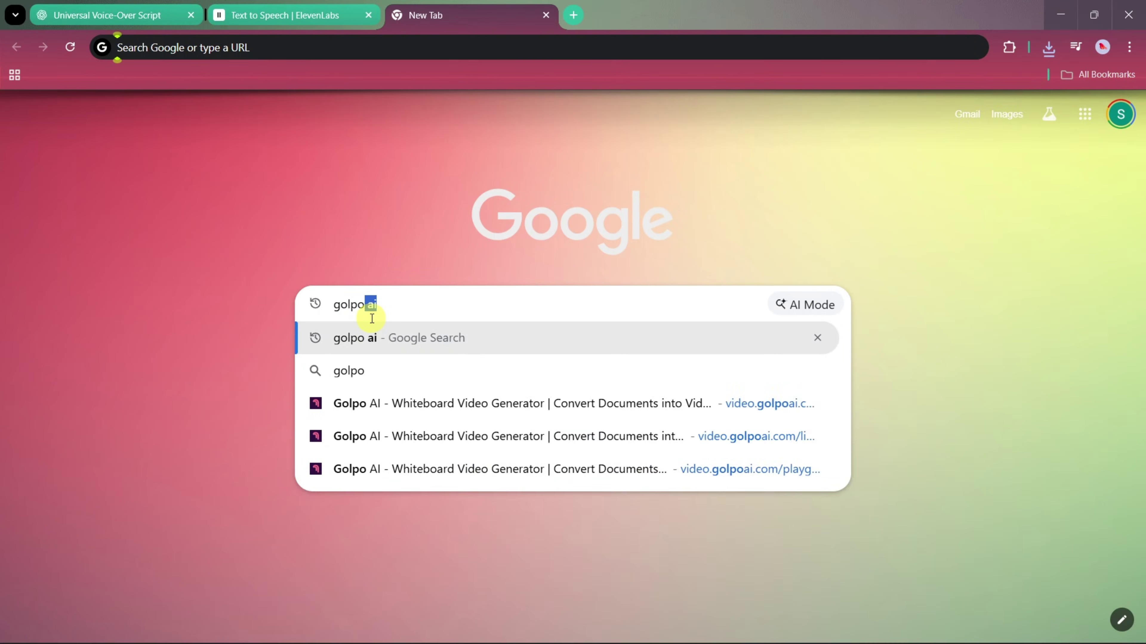
# Step: Search Google for 'golpo ai' and open the Golpo AI website at video.golpoai.com
pyautogui.write('i')
pyautogui.press('Return')
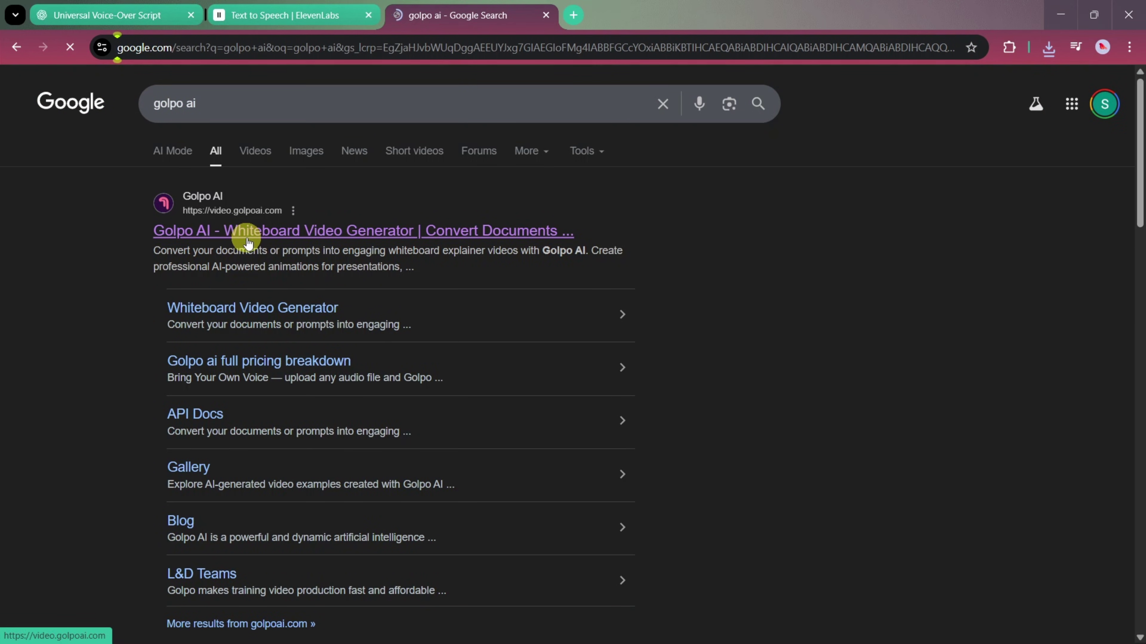
pyautogui.click(248, 243)
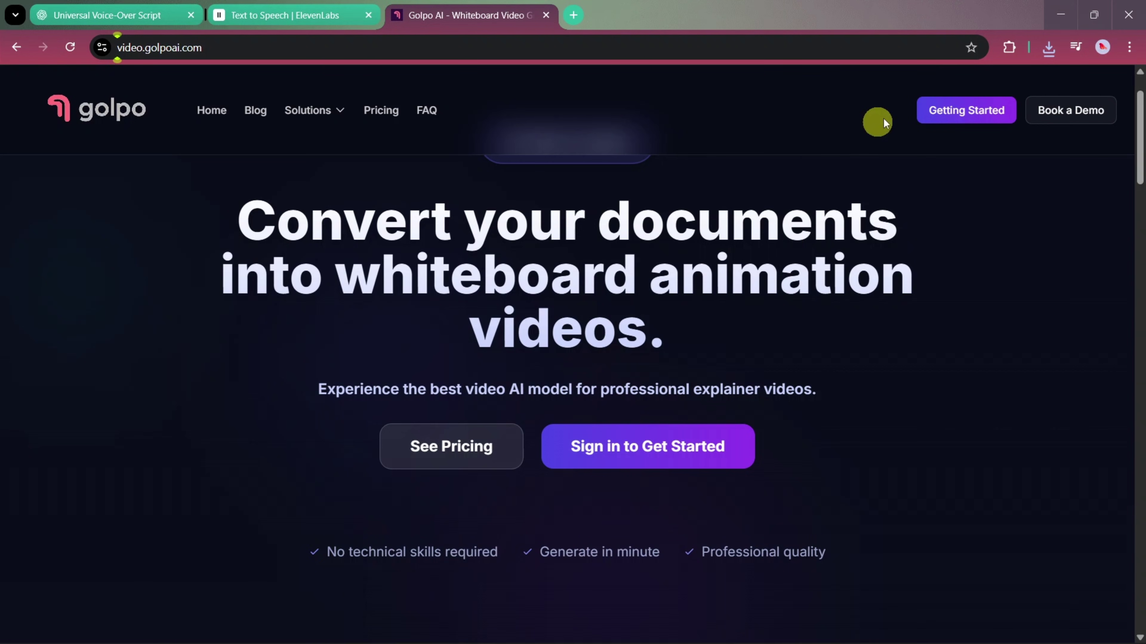
# Step: Sign in to Golpo AI with Google and look over the playground's default options
pyautogui.click(932, 113)
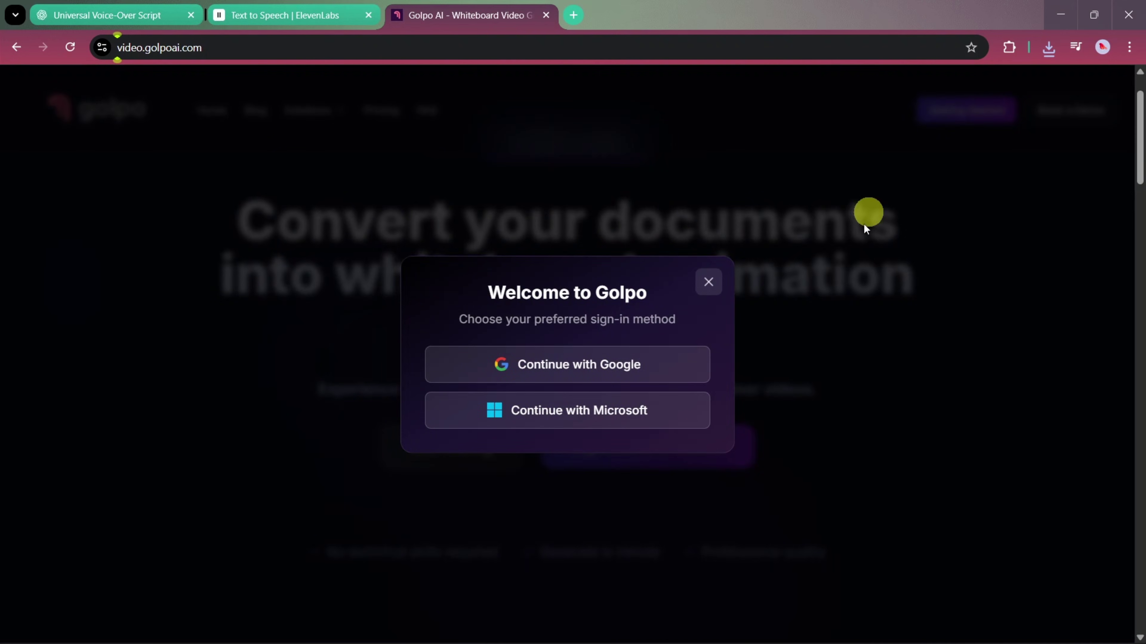
pyautogui.click(641, 366)
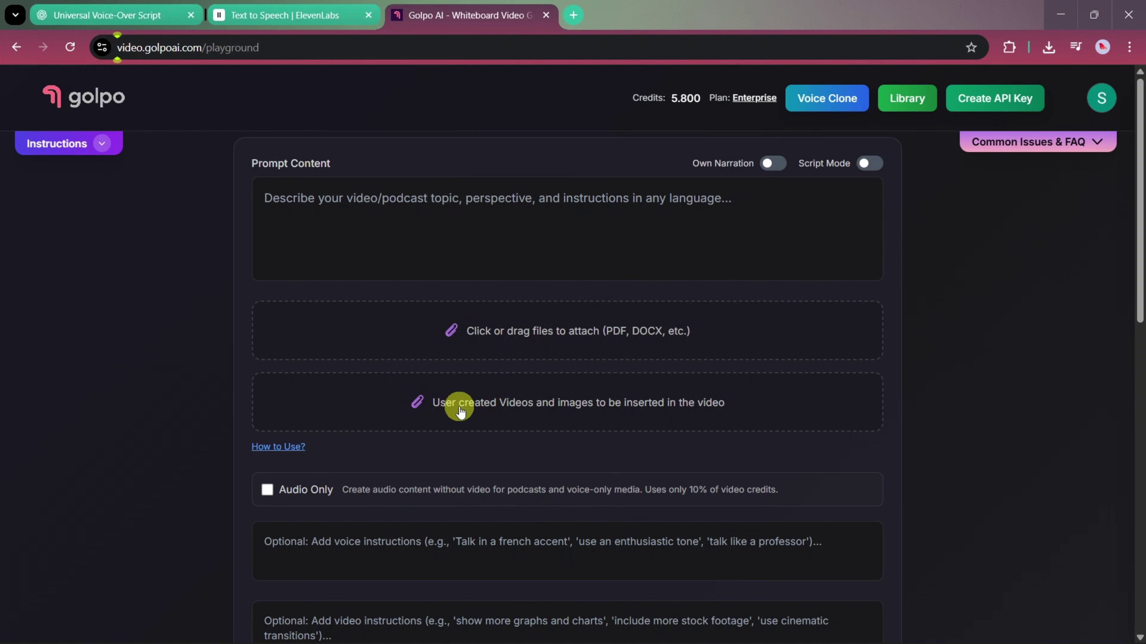
pyautogui.scroll(-1, 189, 434)
pyautogui.scroll(-1, 189, 433)
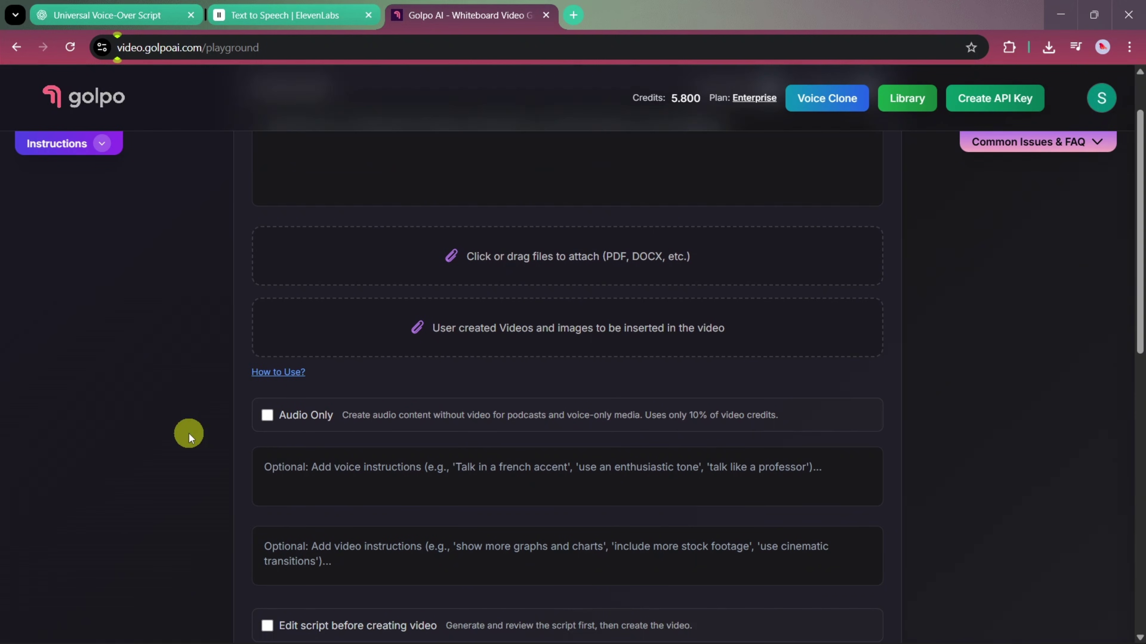
pyautogui.scroll(-1, 188, 434)
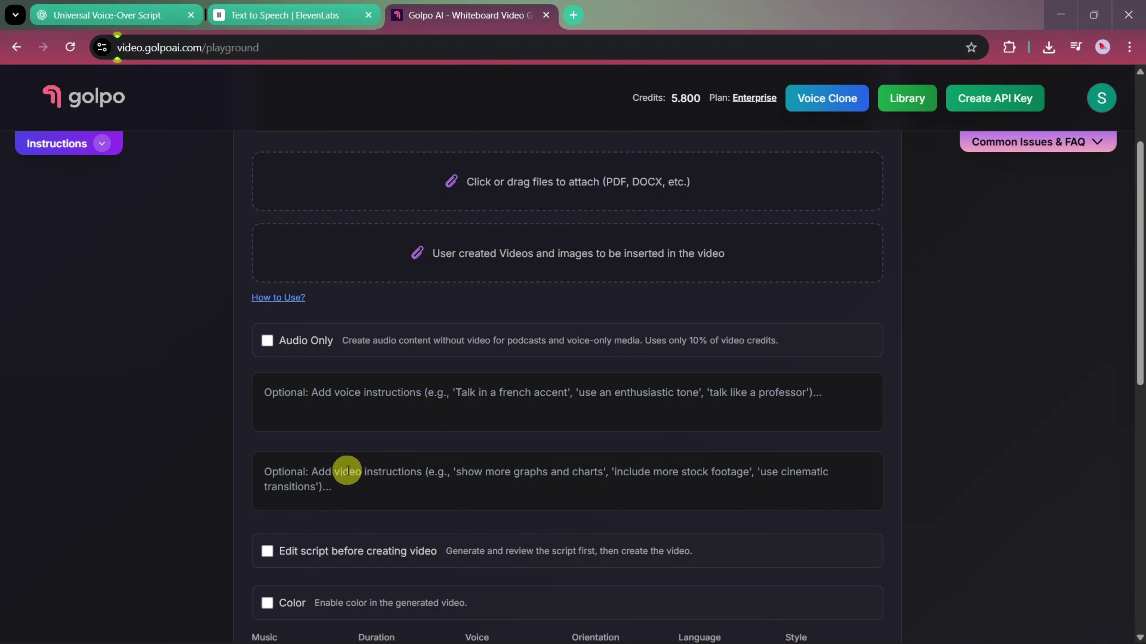
pyautogui.scroll(-3, 348, 471)
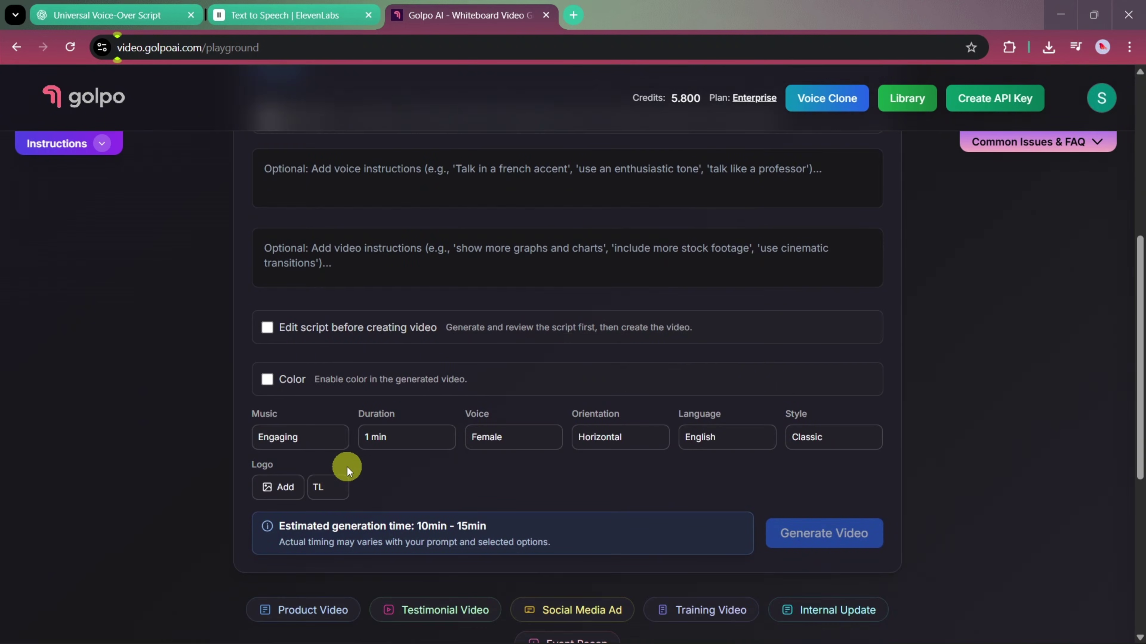
pyautogui.scroll(-2, 347, 467)
pyautogui.scroll(4, 347, 468)
pyautogui.scroll(4, 347, 460)
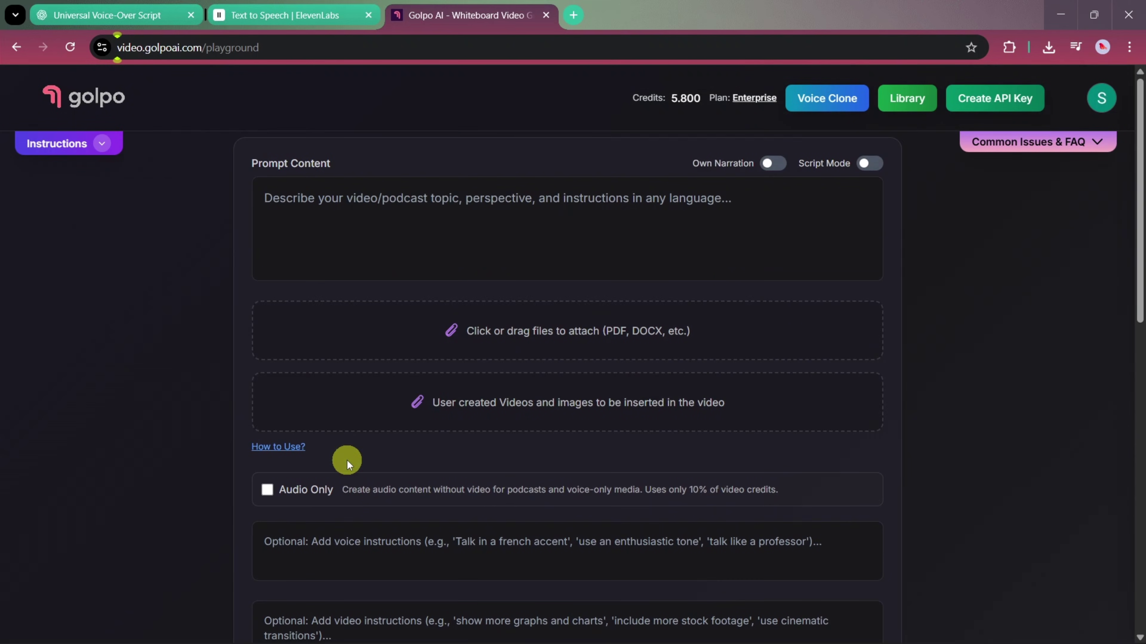
# Step: Paste the explainer-video prompt contrasting vague and clear AI prompts into Prompt Content
pyautogui.click(297, 210)
pyautogui.hotkey('ctrl', 'v')
pyautogui.scroll(2, 305, 217)
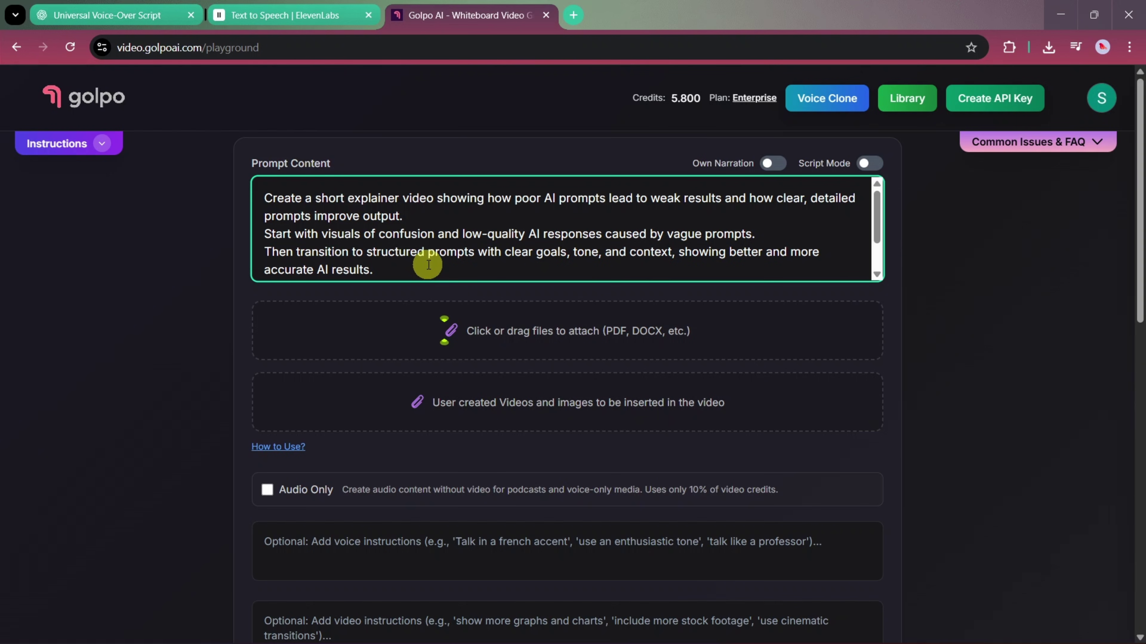
pyautogui.scroll(-2, 428, 265)
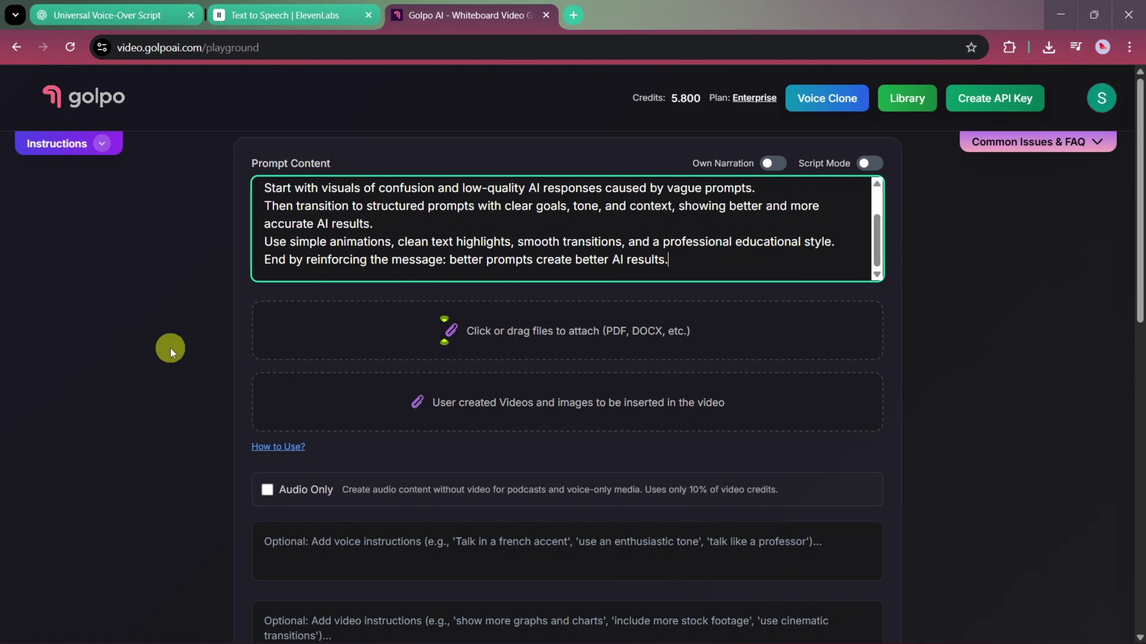
# Step: Attach the Untitled design (2) video and describe it as 'use this as reference video'
pyautogui.click(485, 397)
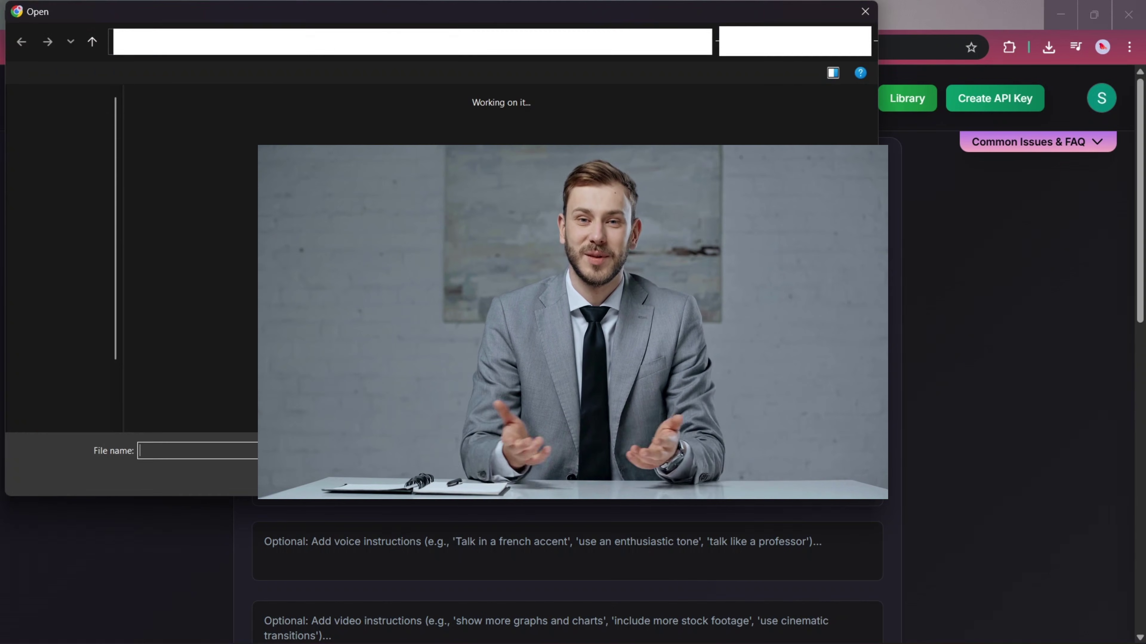
pyautogui.click(149, 149)
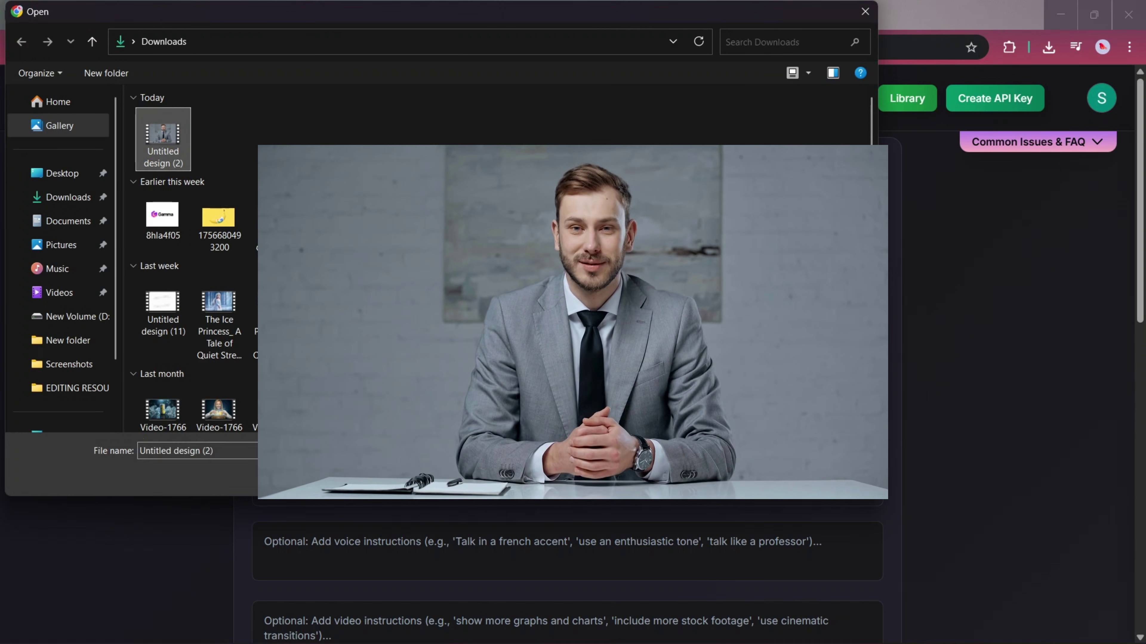
pyautogui.press('Return')
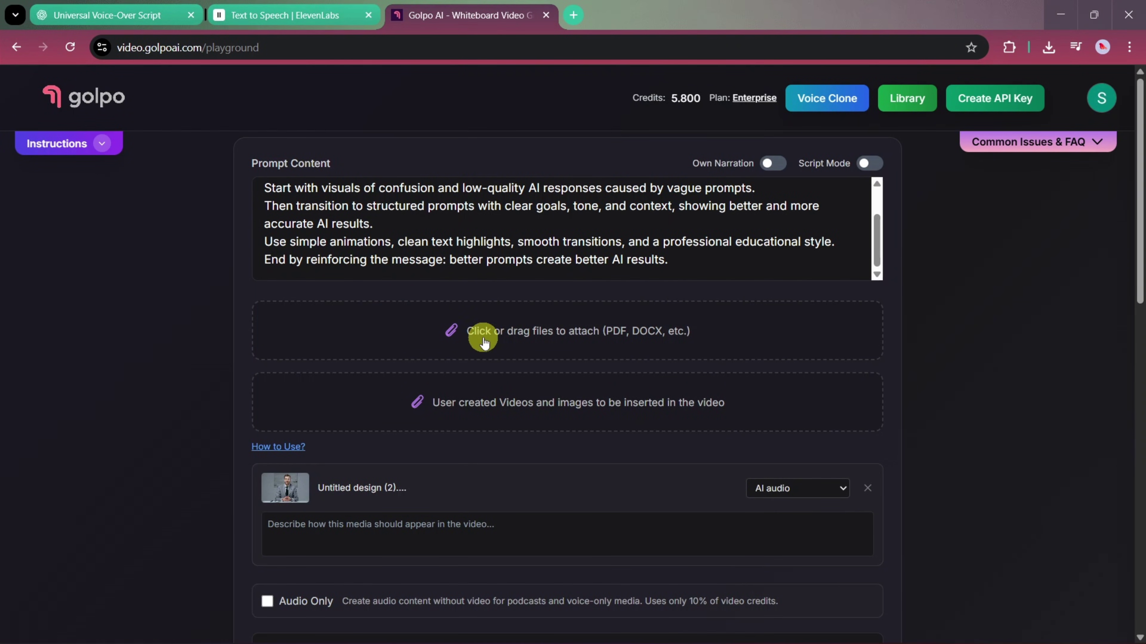
pyautogui.scroll(-3, 202, 366)
pyautogui.click(289, 377)
pyautogui.write('use this as refere')
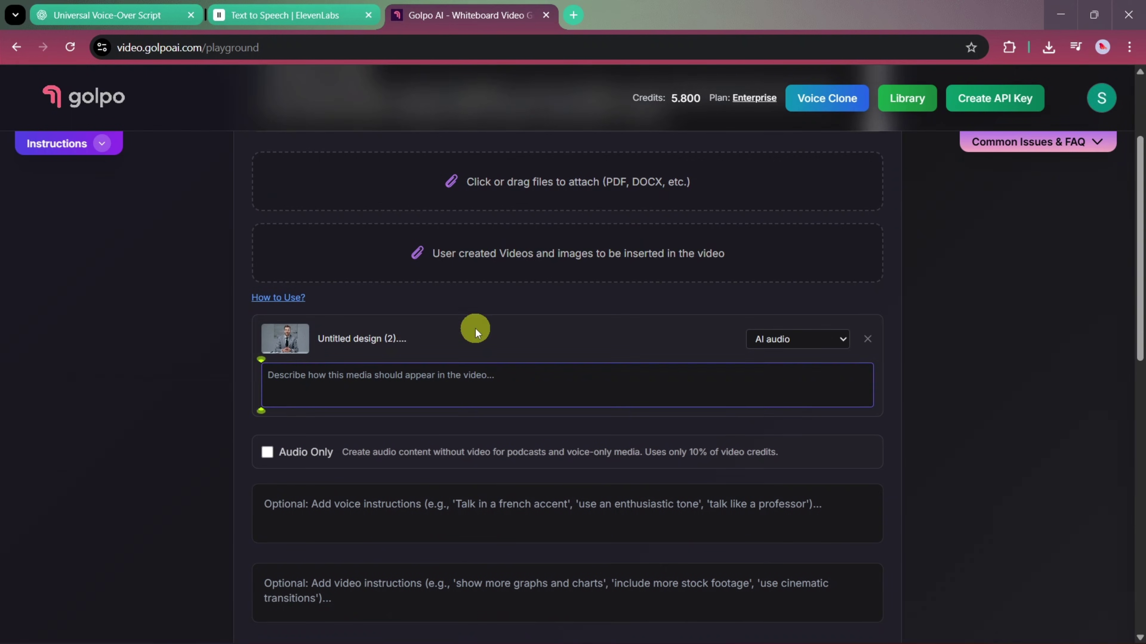
pyautogui.write('nce video')
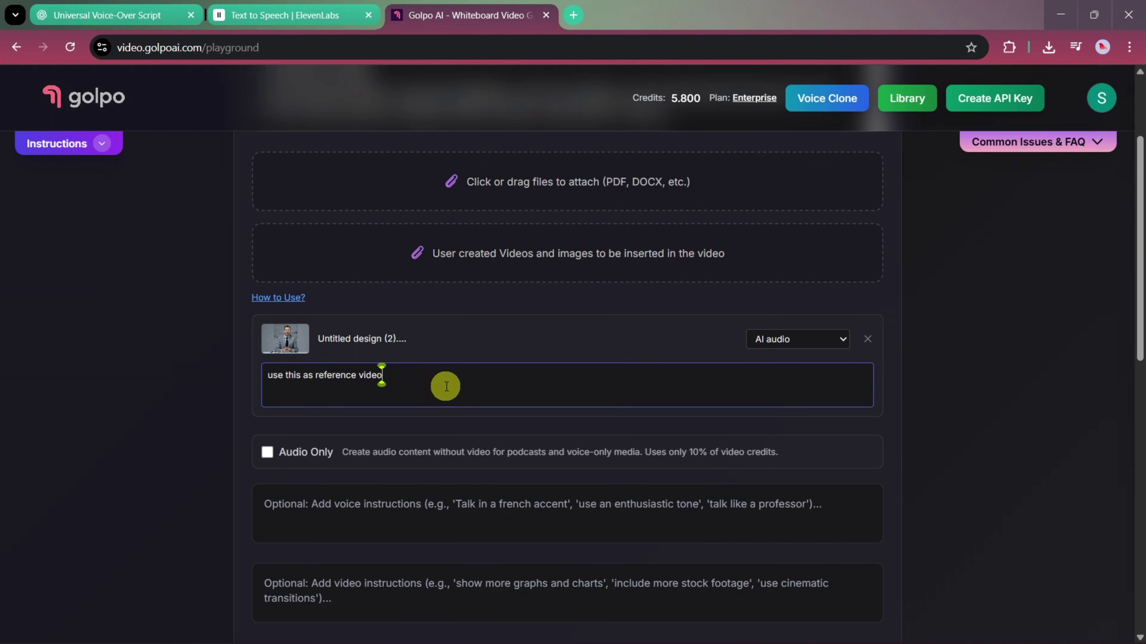
pyautogui.scroll(-2, 450, 394)
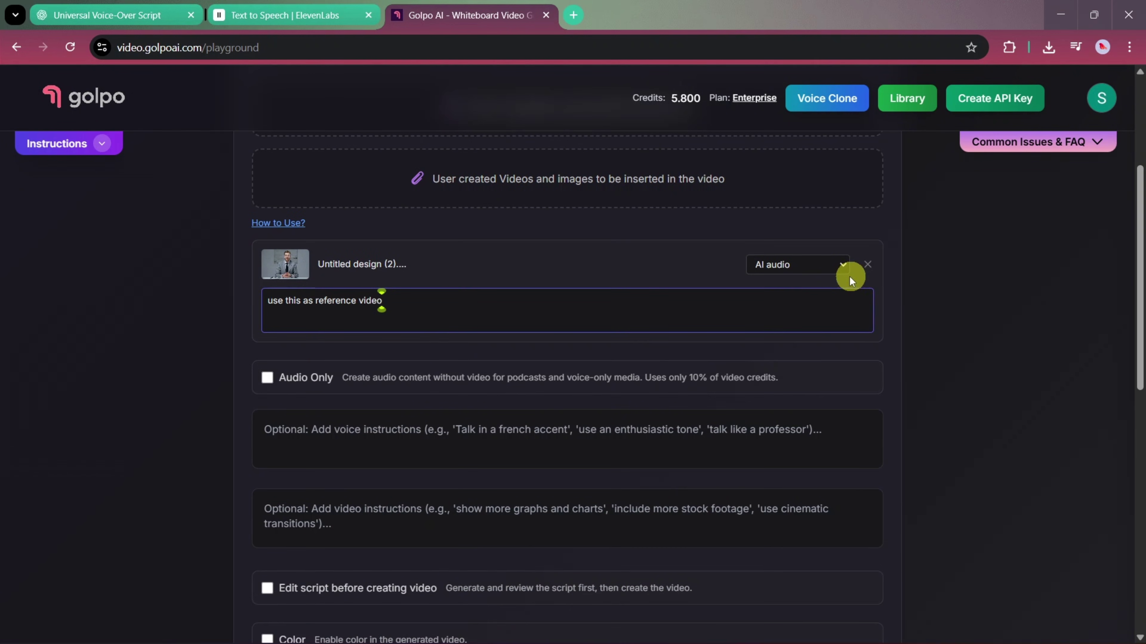
pyautogui.click(843, 270)
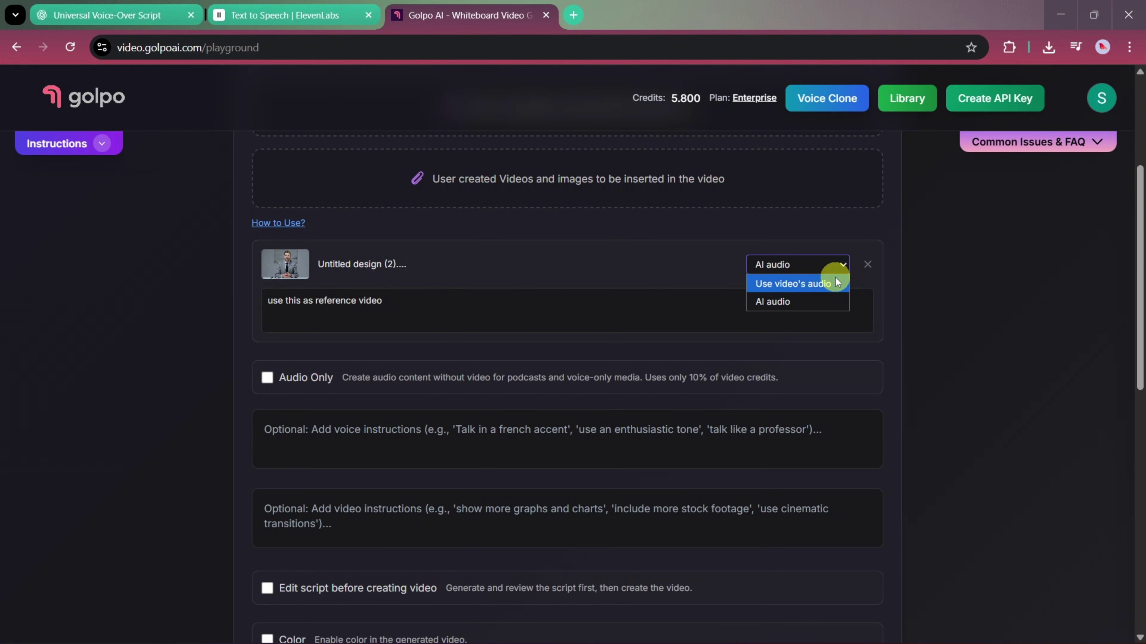
pyautogui.click(773, 303)
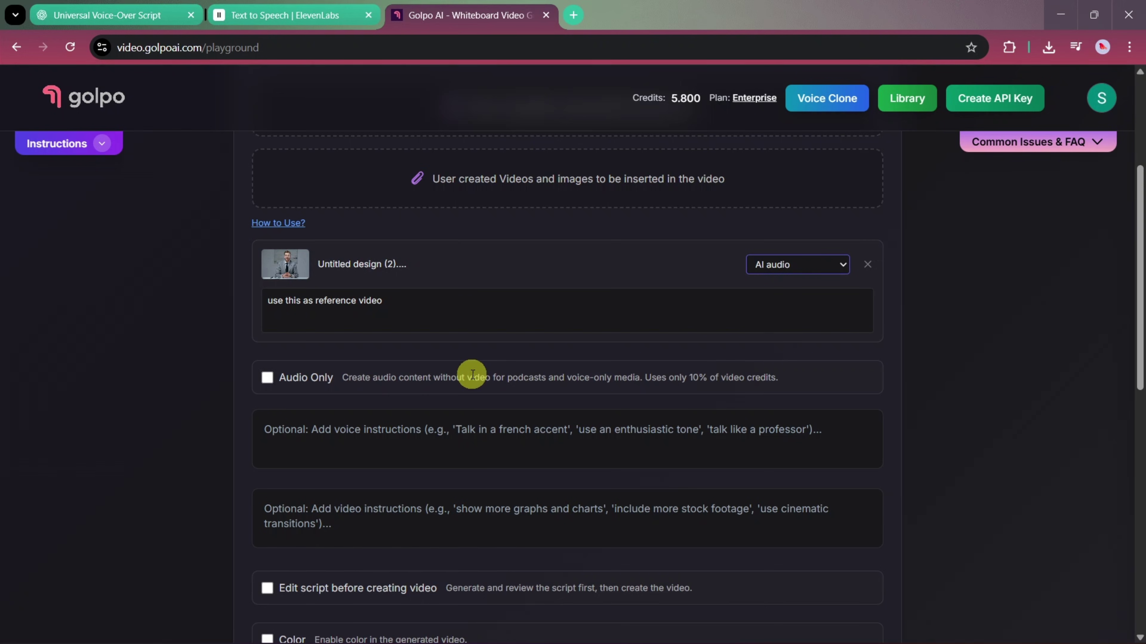
pyautogui.scroll(-2, 443, 403)
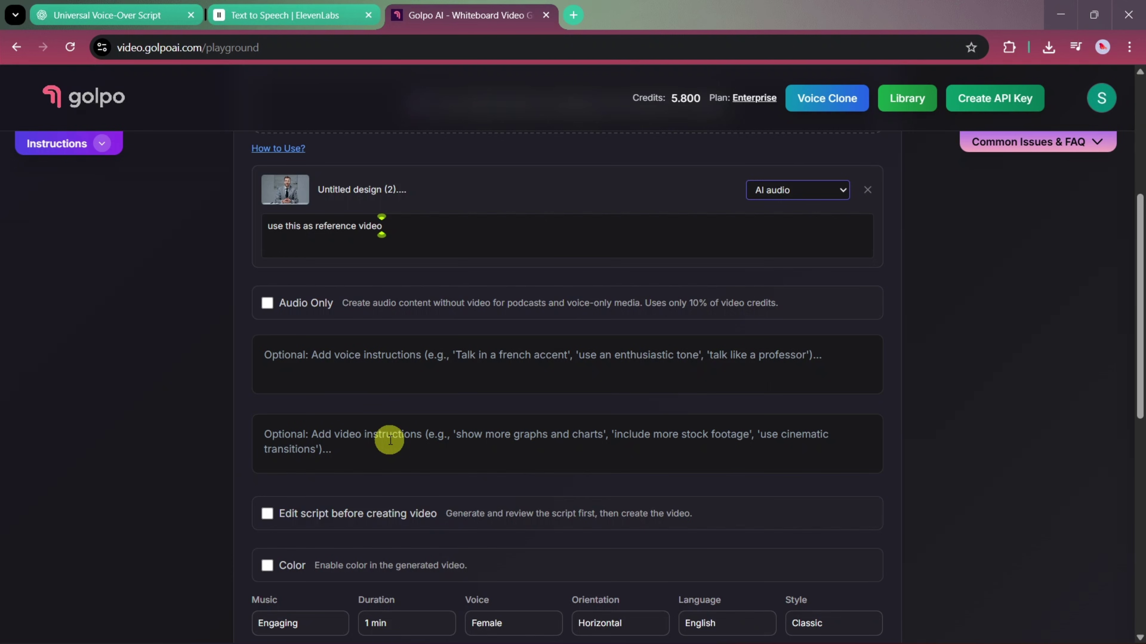
pyautogui.scroll(-2, 390, 440)
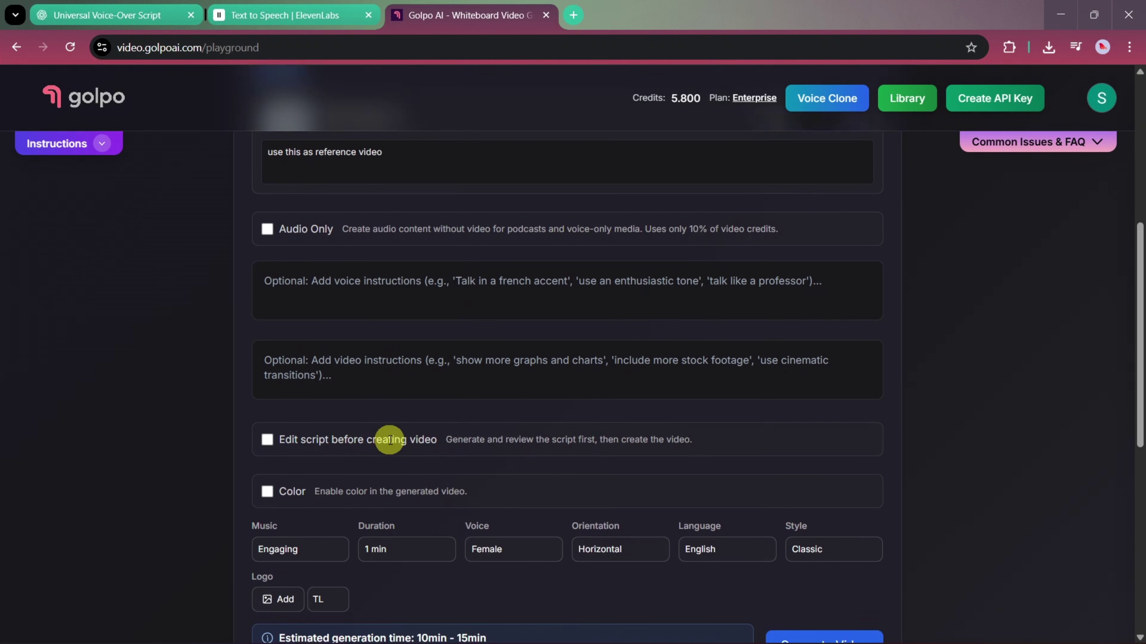
pyautogui.scroll(-2, 390, 445)
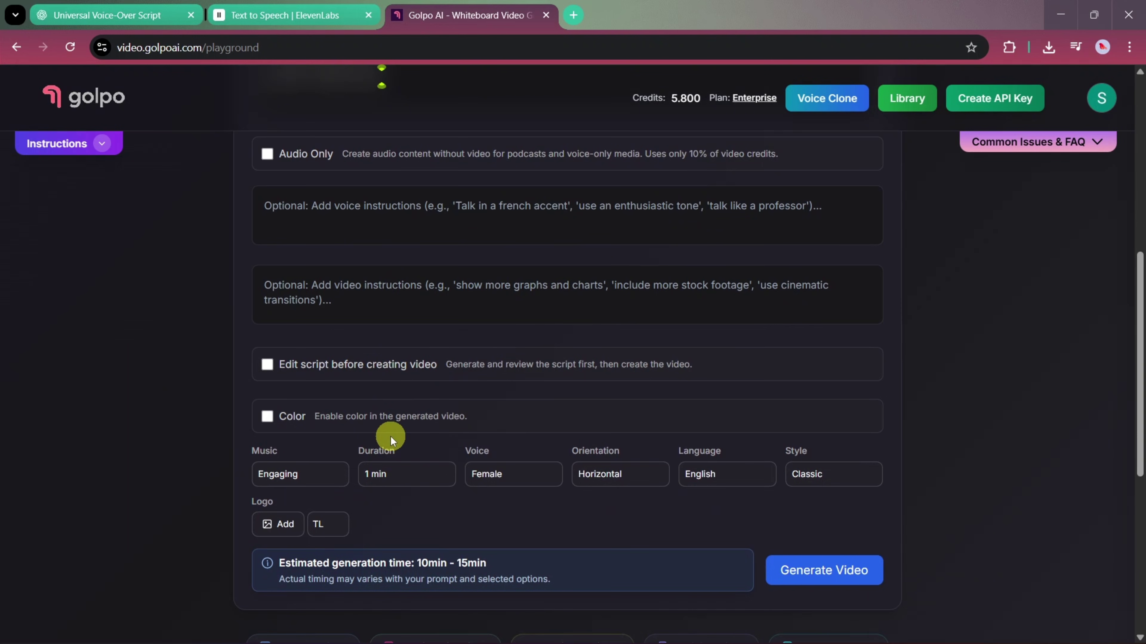
# Step: Turn on script review before generating and enable color for the video
pyautogui.click(268, 365)
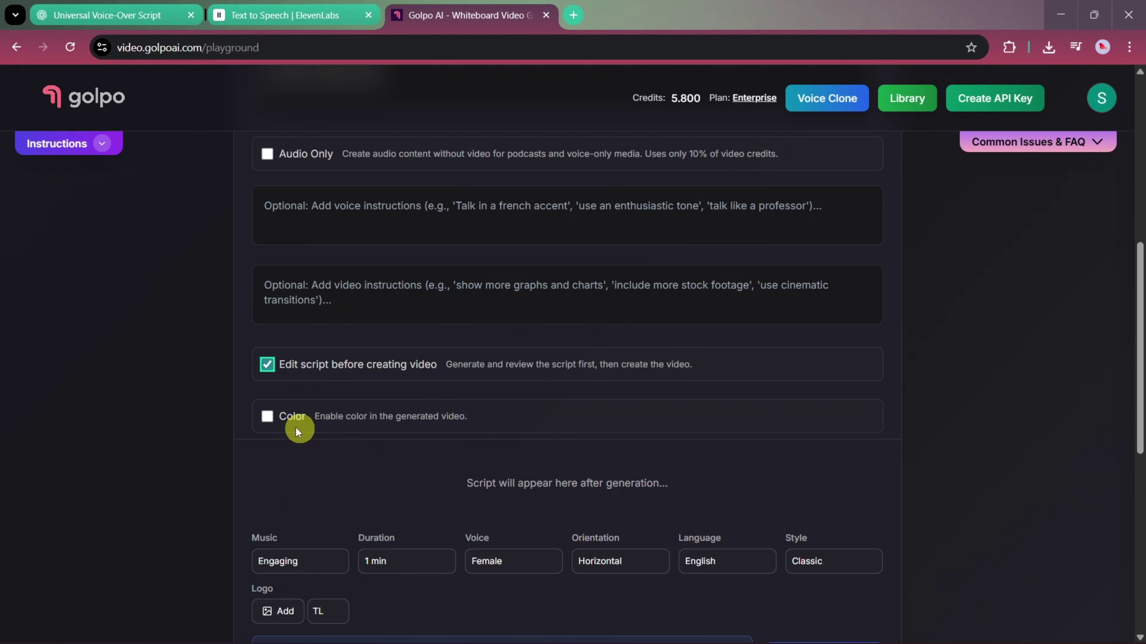
pyautogui.click(267, 416)
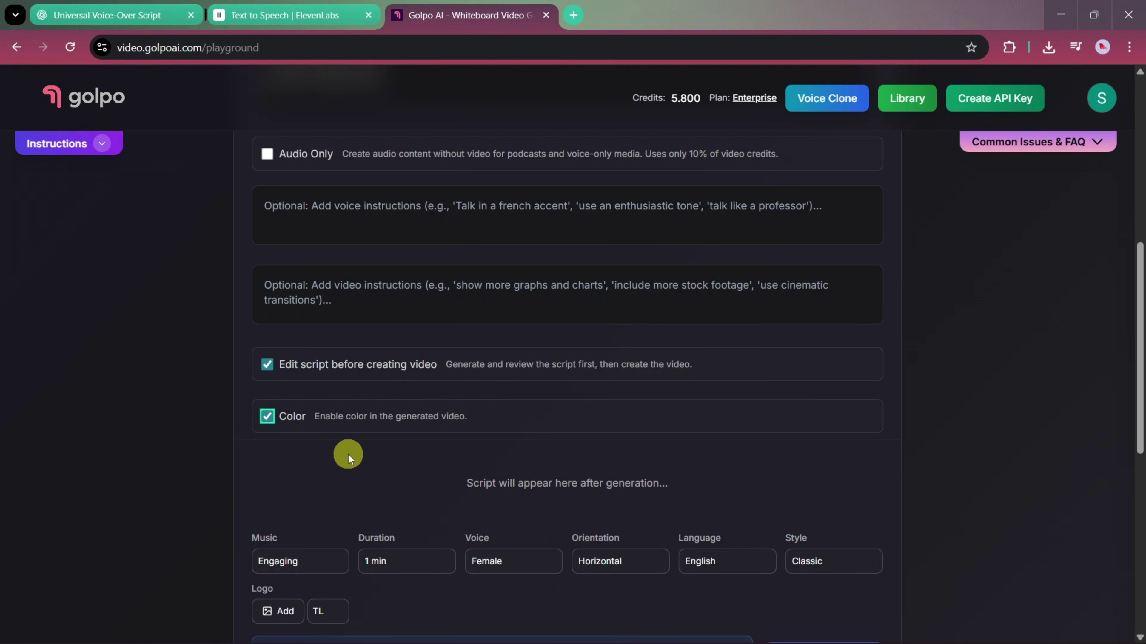
pyautogui.scroll(-2, 362, 470)
# Step: Set duration to 30 sec, Male voice, Horizontal orientation and Improved (beta) style
pyautogui.click(393, 487)
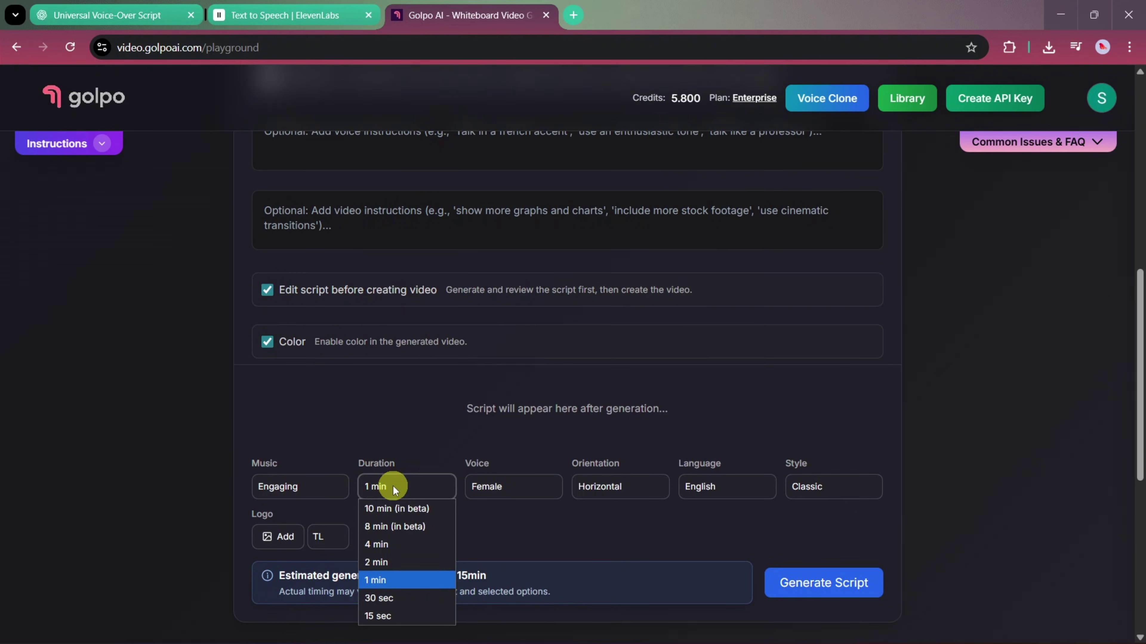
pyautogui.click(407, 599)
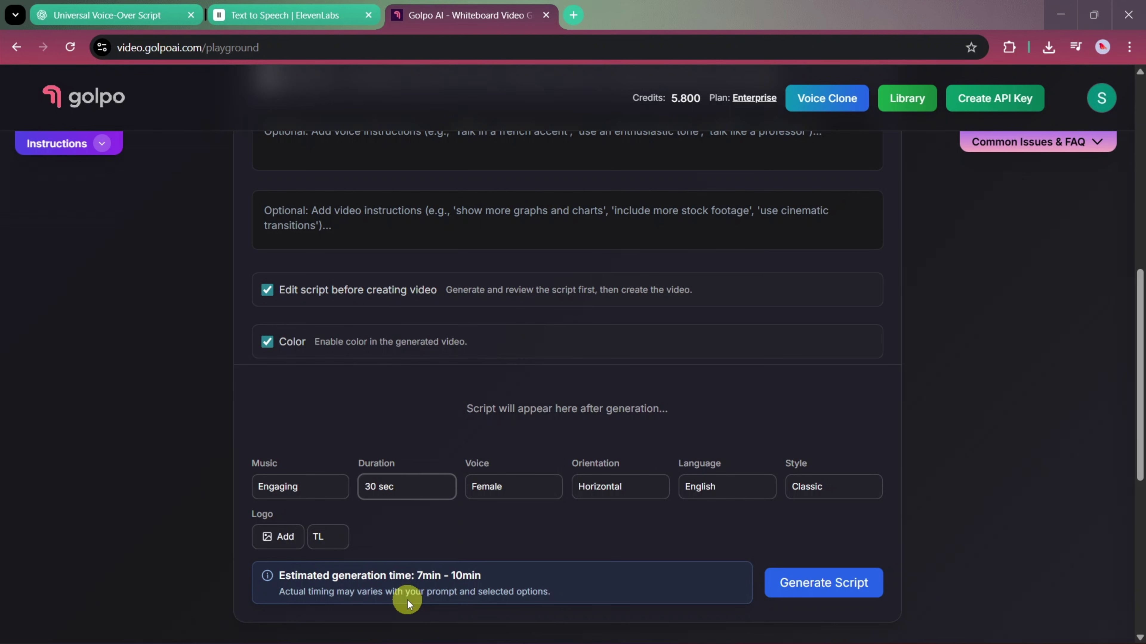
pyautogui.click(492, 496)
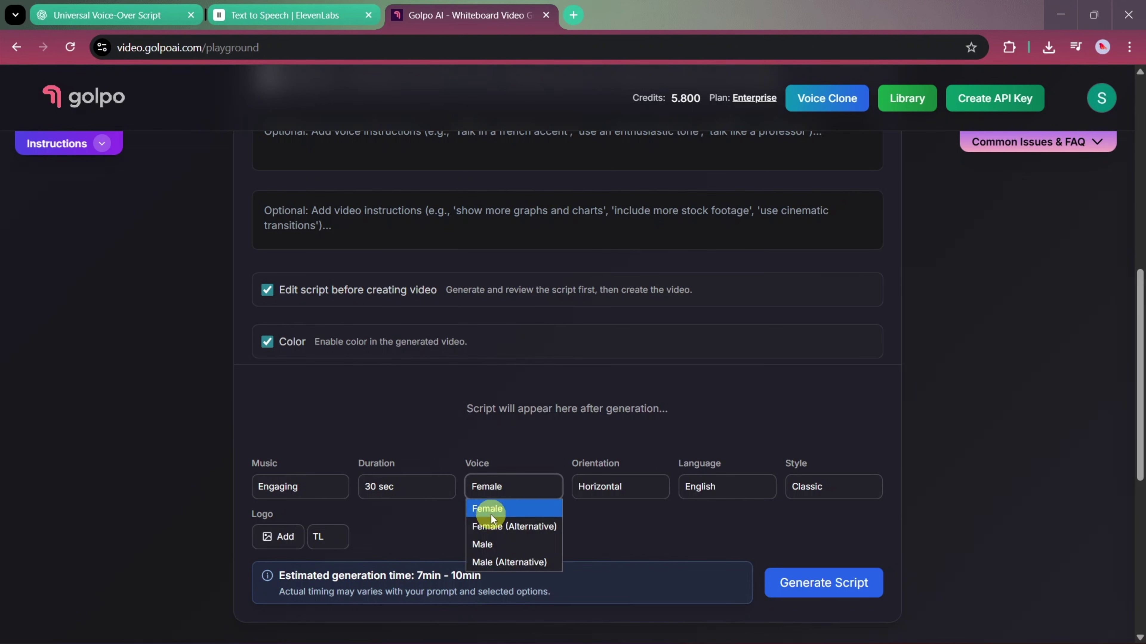
pyautogui.click(491, 545)
pyautogui.click(594, 494)
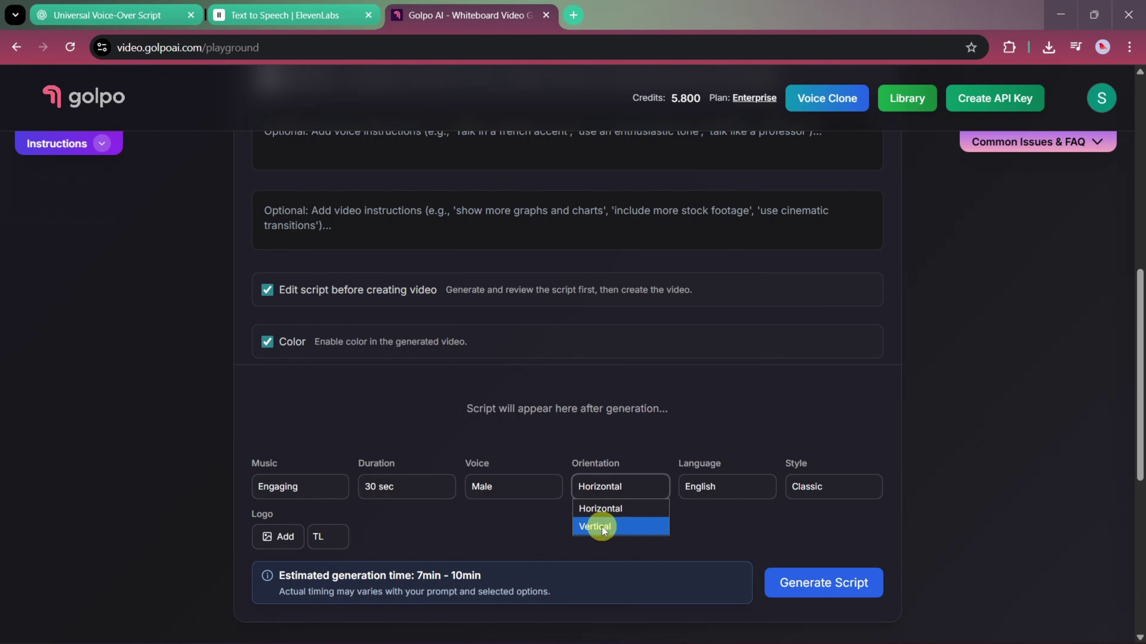
pyautogui.click(584, 516)
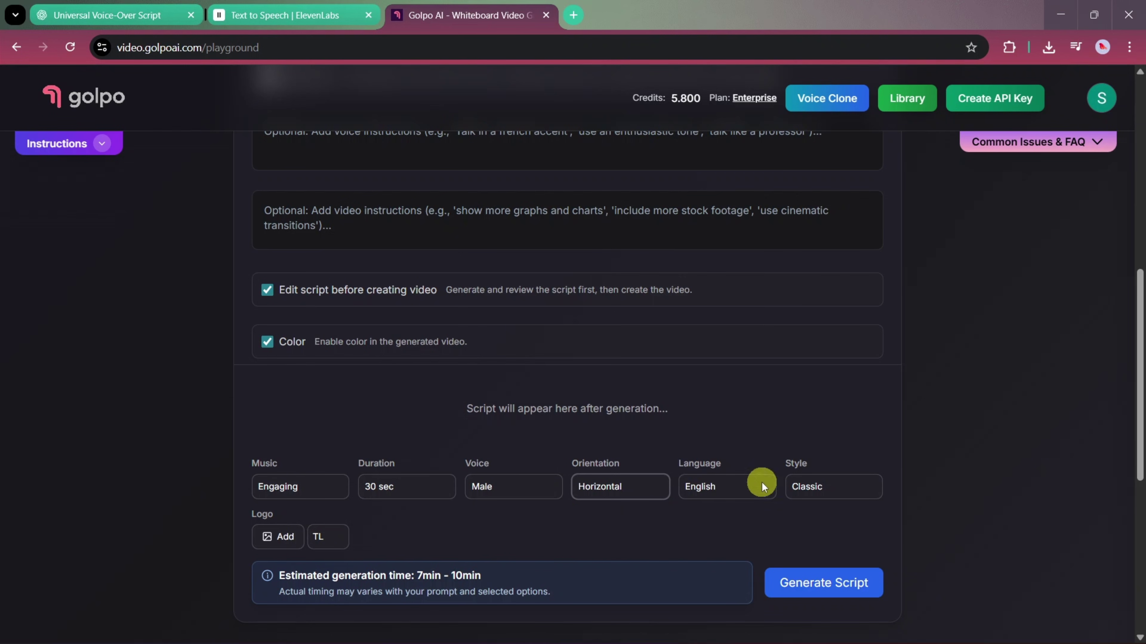
pyautogui.click(802, 488)
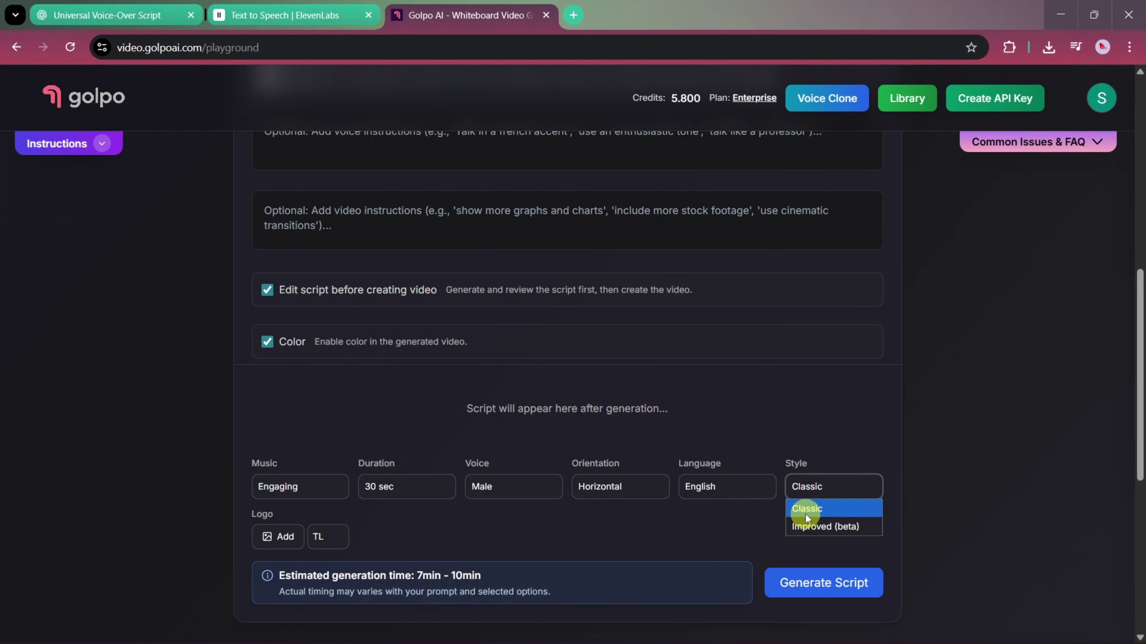
pyautogui.click(805, 527)
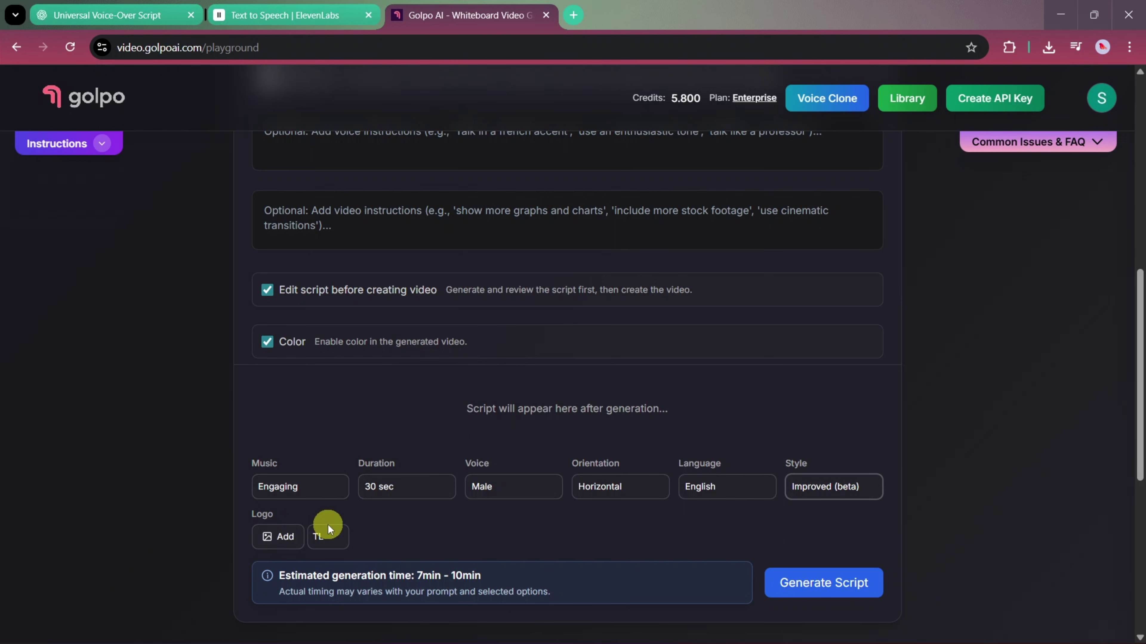
pyautogui.scroll(-2, 507, 529)
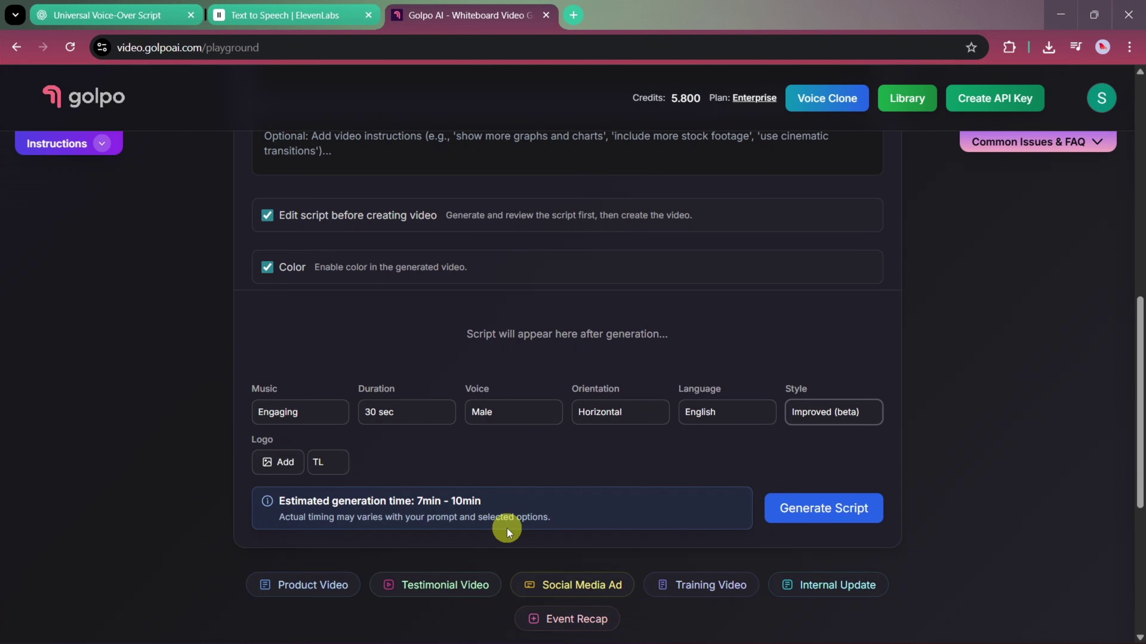
# Step: Generate the script from the prompt and read through it
pyautogui.click(795, 511)
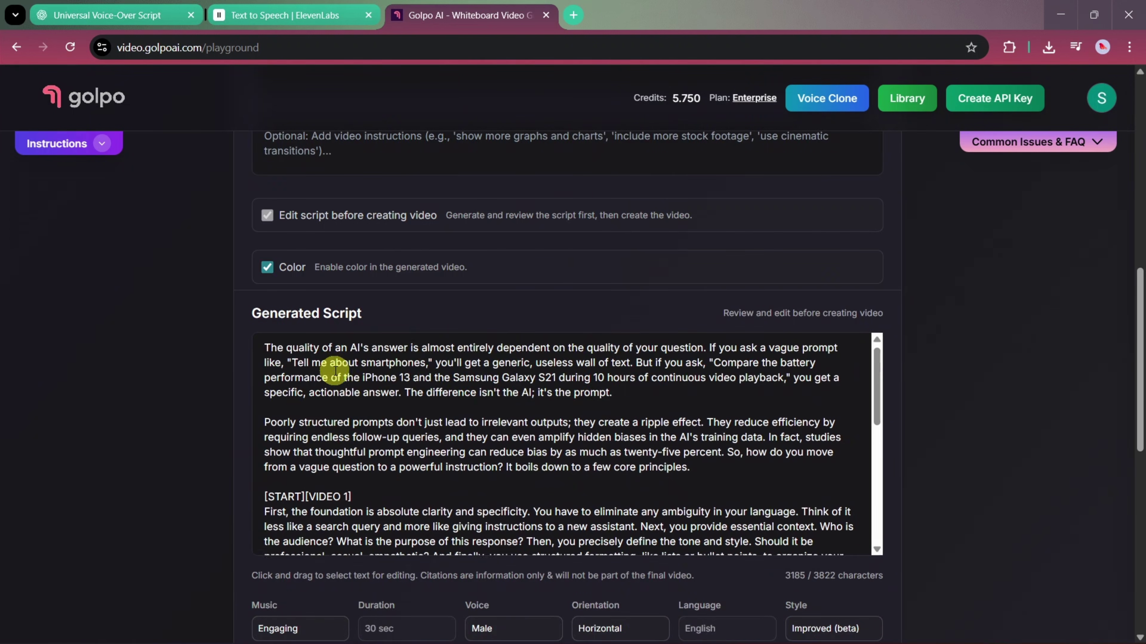
pyautogui.scroll(-2, 335, 371)
pyautogui.scroll(-2, 331, 434)
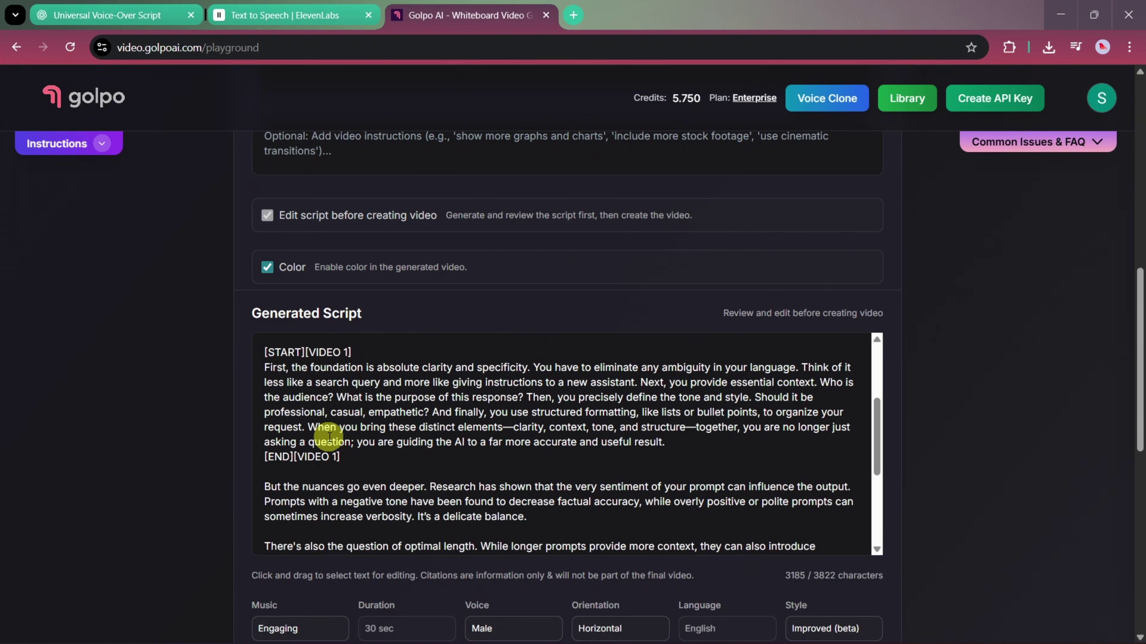
pyautogui.scroll(-7, 330, 436)
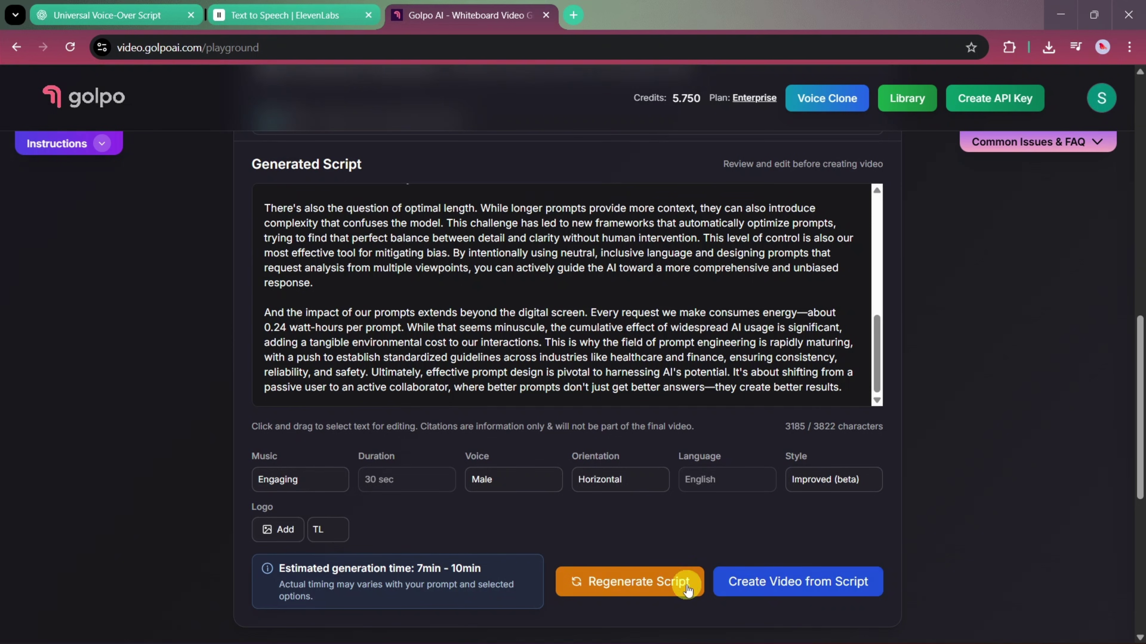
# Step: Create the video from the script, keeping it out of the public library
pyautogui.click(745, 583)
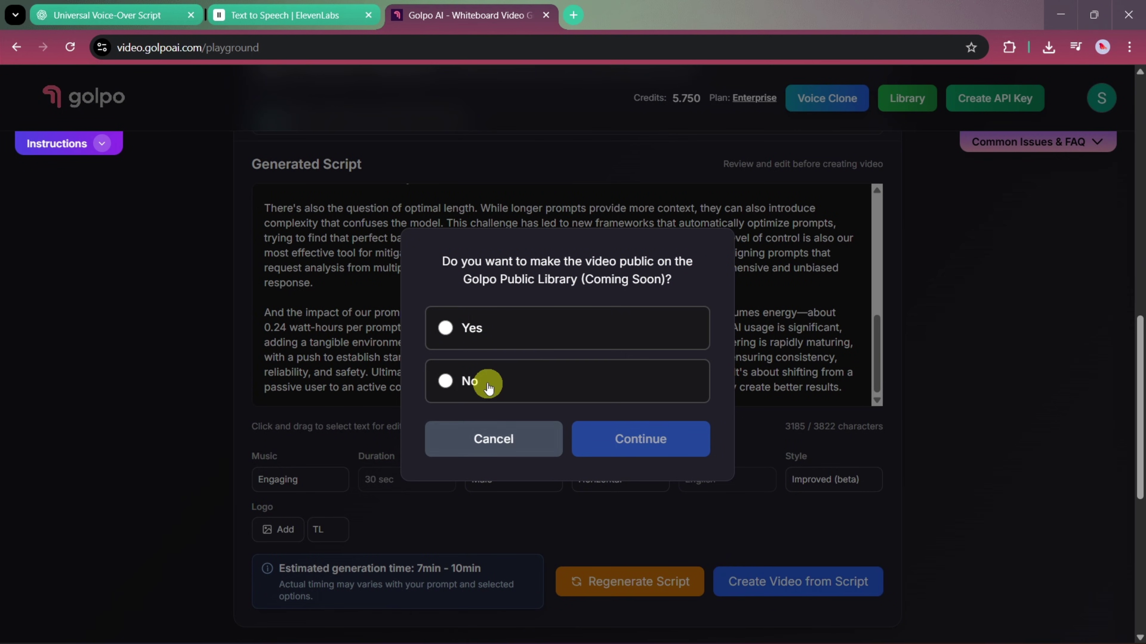
pyautogui.click(475, 380)
pyautogui.click(582, 436)
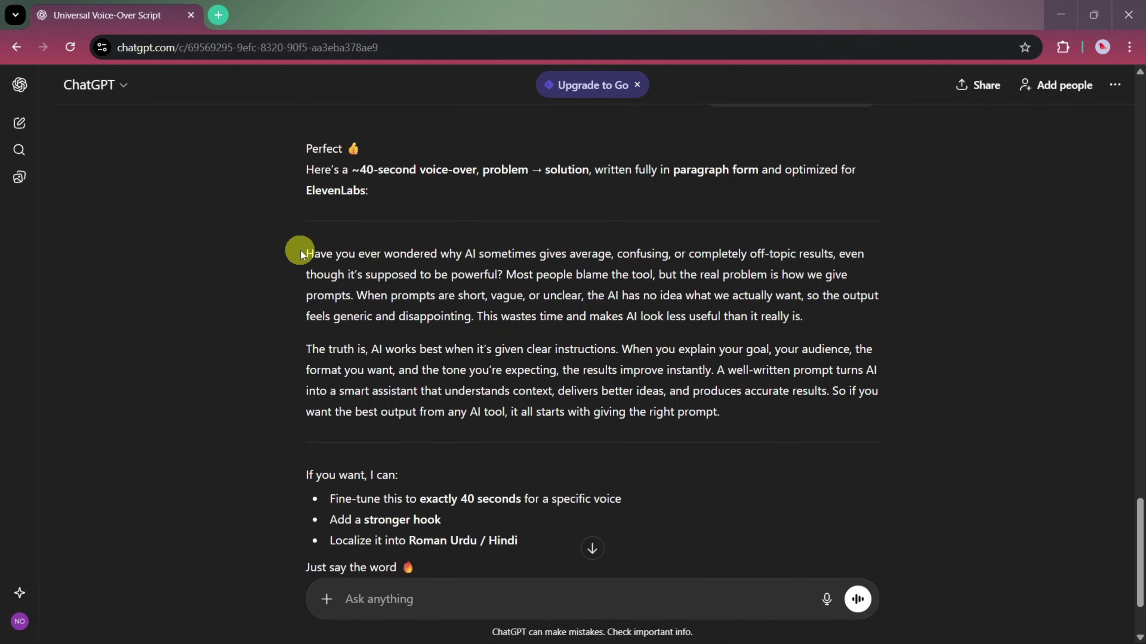
# Step: Select ChatGPT's two-paragraph voice-over script and open a new Chrome tab
pyautogui.moveTo(301, 250); pyautogui.dragTo(731, 415)
pyautogui.hotkey('ctrl', 'c')
pyautogui.click(168, 378)
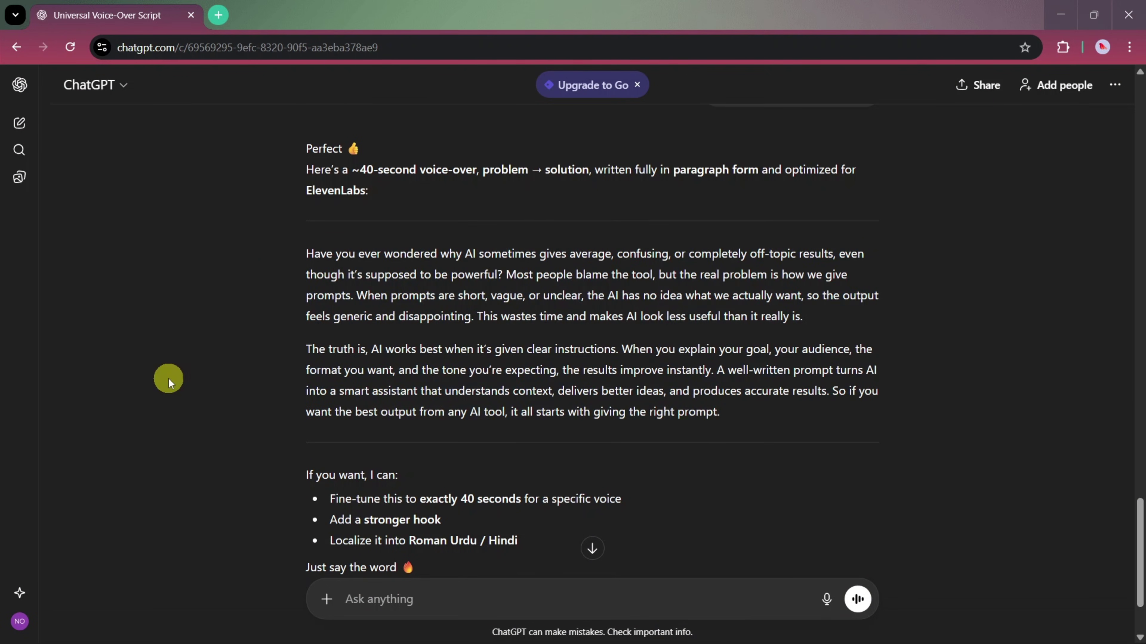
pyautogui.click(218, 16)
# Step: Go to ElevenLabs from recent searches and open Text to Speech
pyautogui.click(361, 301)
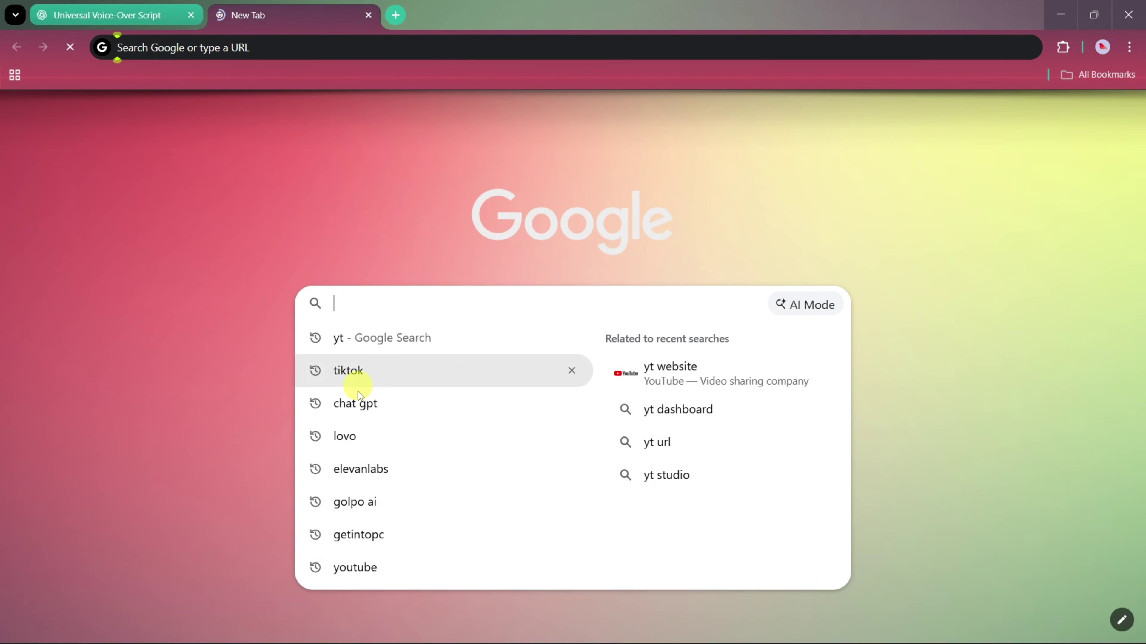
pyautogui.click(356, 463)
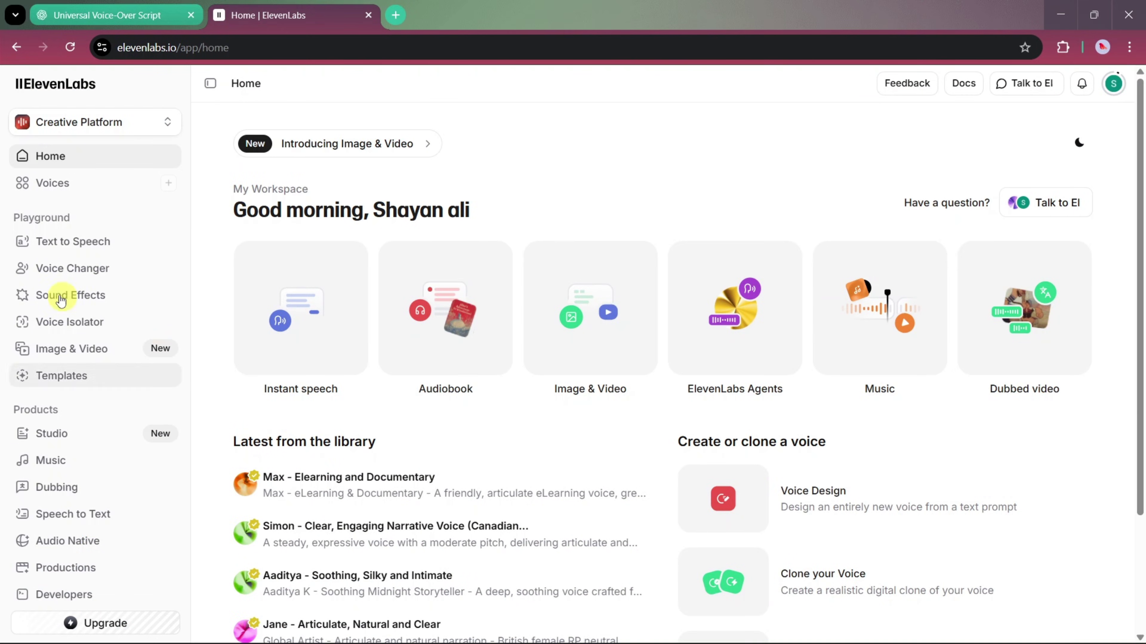
pyautogui.click(49, 241)
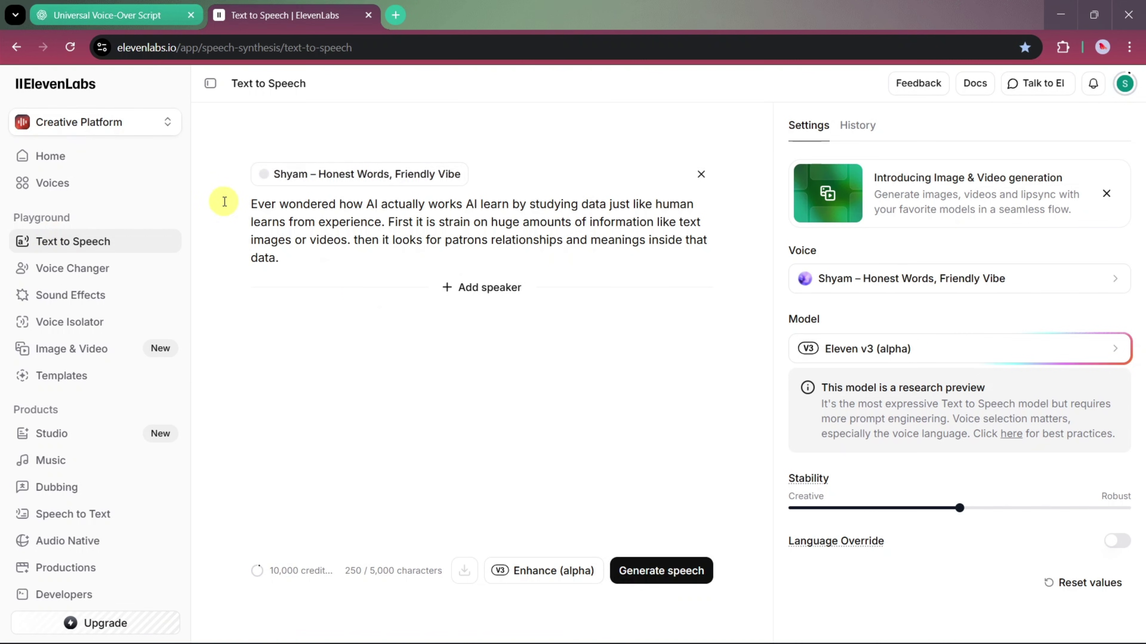
# Step: Replace the editor text with the voice-over script, generate speech, and download Generation 1
pyautogui.tripleClick(260, 214)
pyautogui.press('BackSpace')
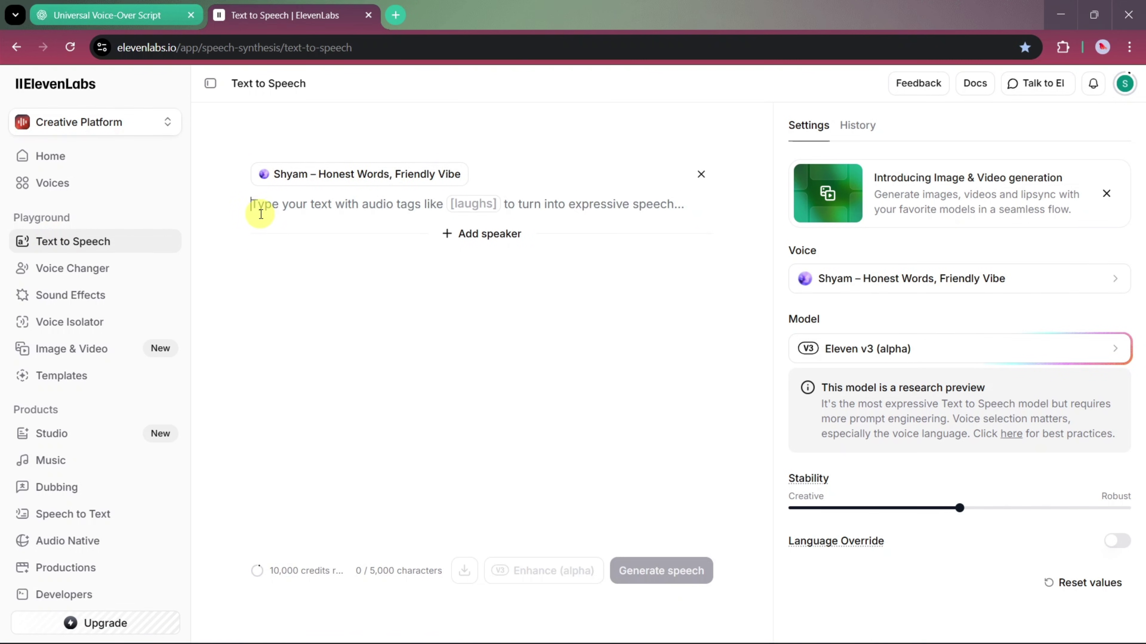
pyautogui.hotkey('ctrl', 'v')
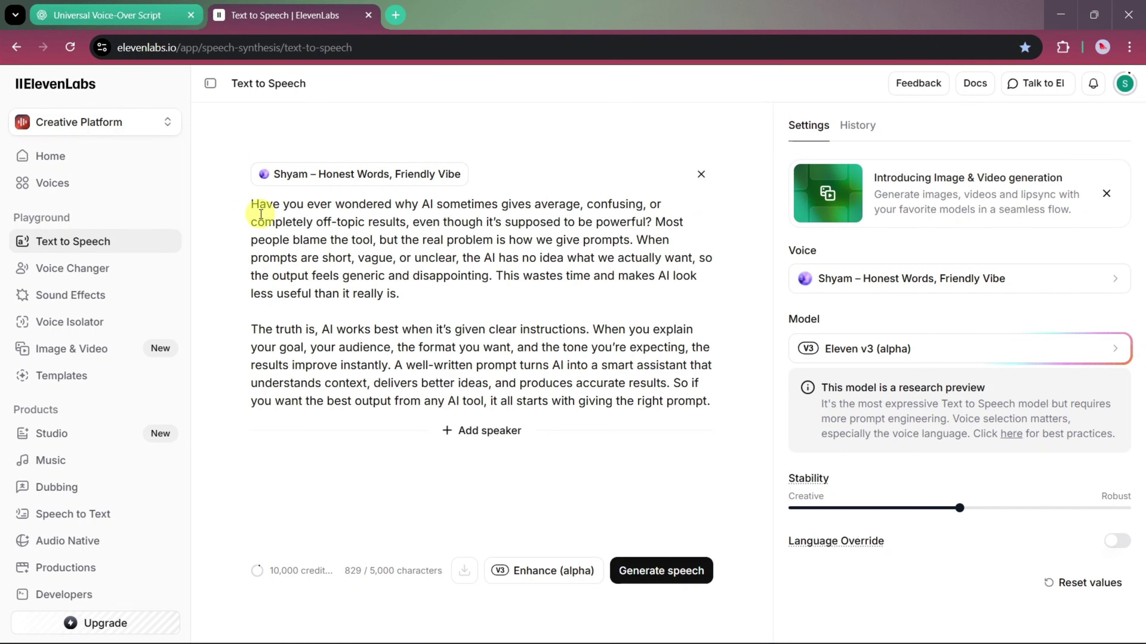
pyautogui.click(642, 573)
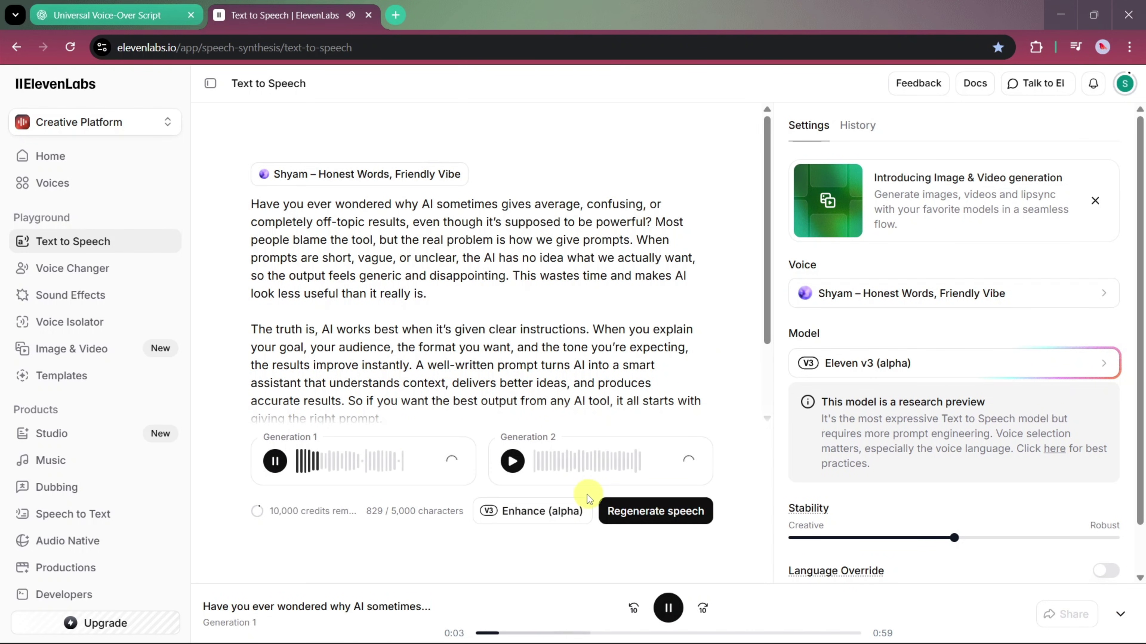
pyautogui.click(453, 462)
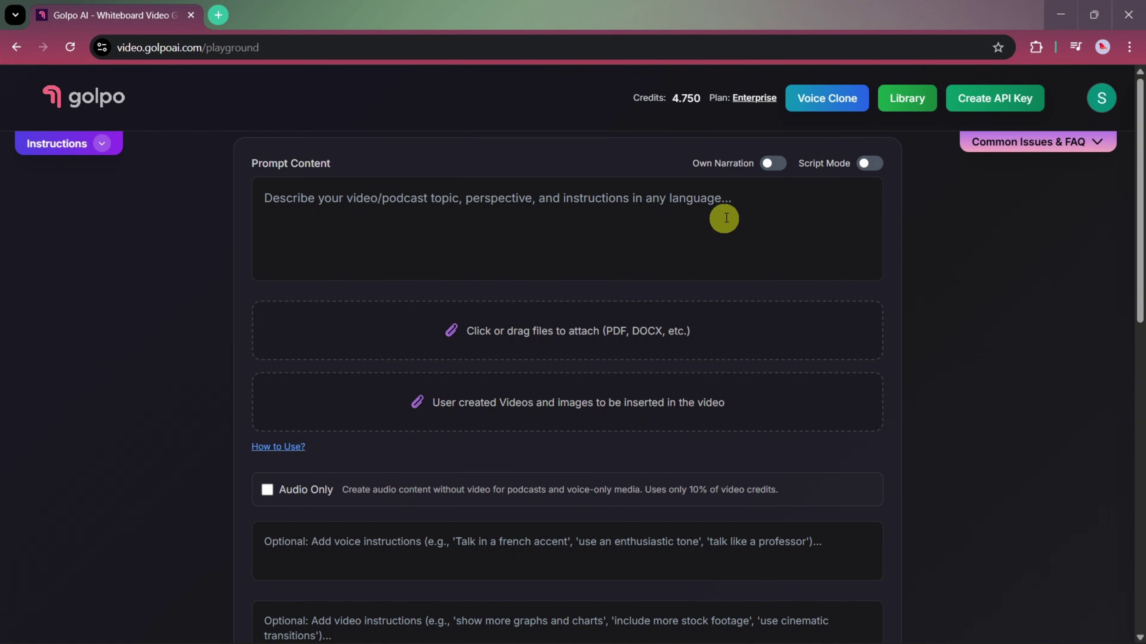
# Step: Switch to Own Narration and upload the downloaded ElevenLabs MP3 from Downloads
pyautogui.click(773, 165)
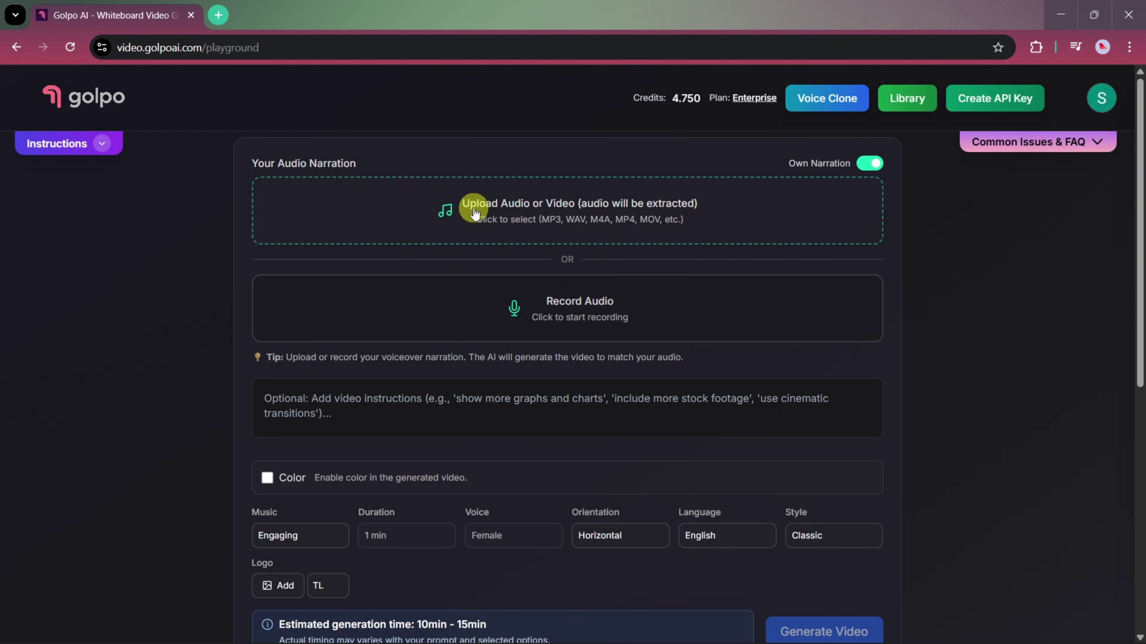
pyautogui.click(520, 212)
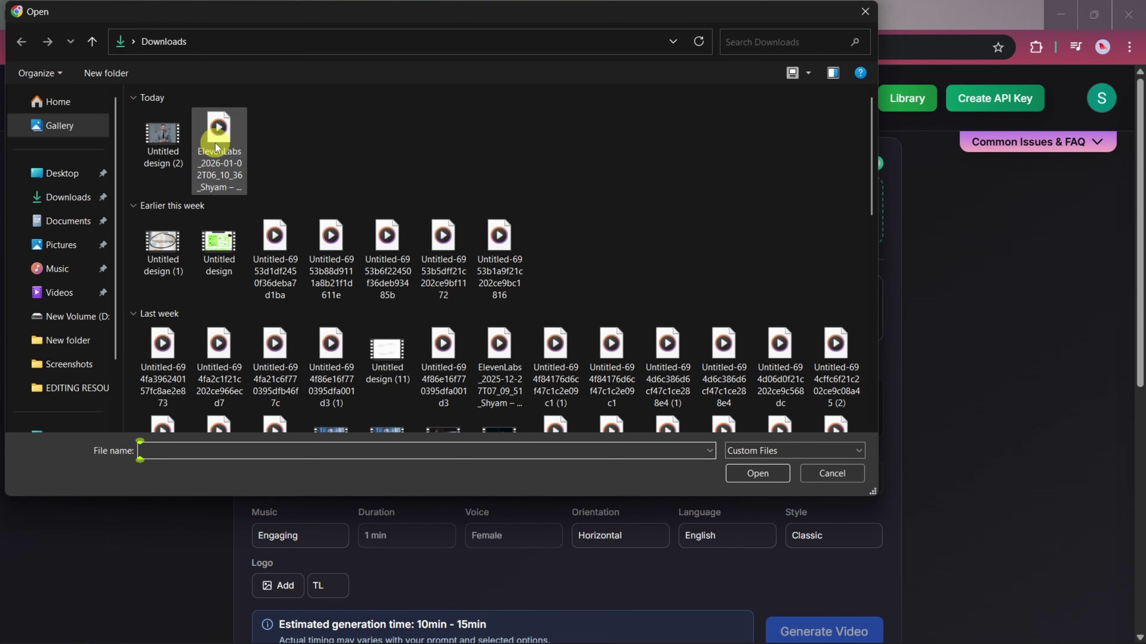
pyautogui.click(217, 139)
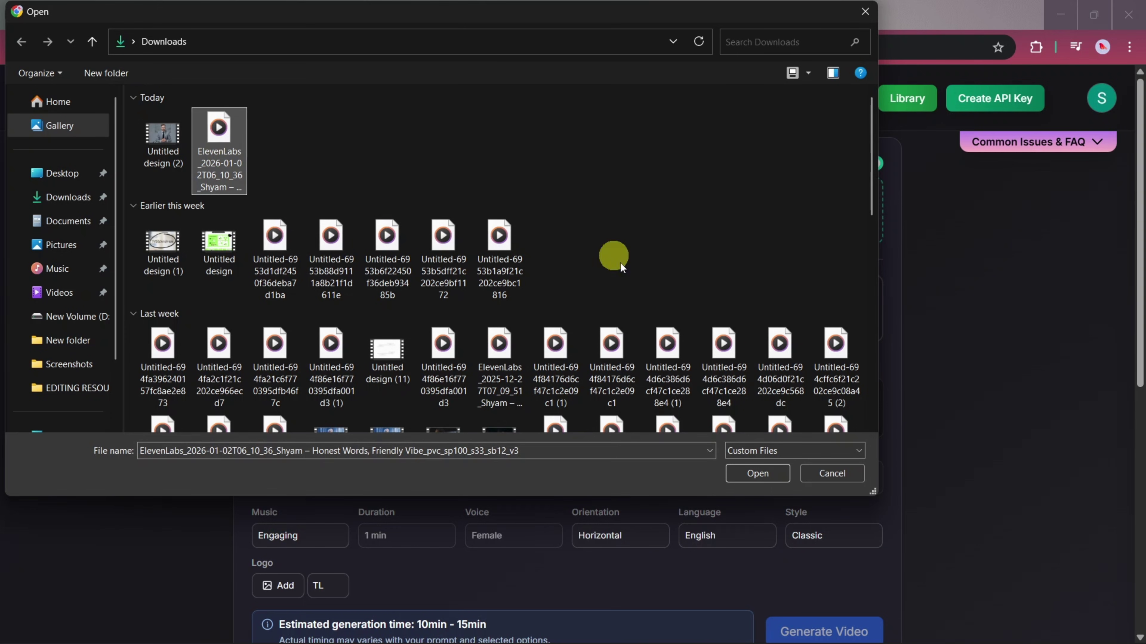
pyautogui.click(745, 475)
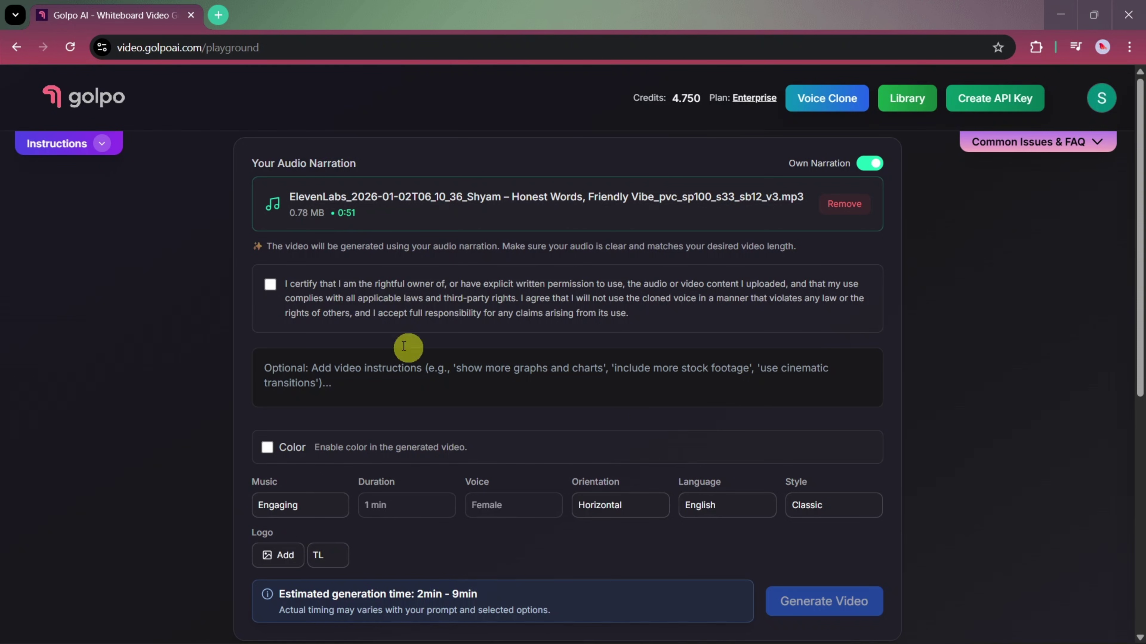
# Step: Certify ownership of the narration audio, enable color, and set orientation to Vertical
pyautogui.click(270, 285)
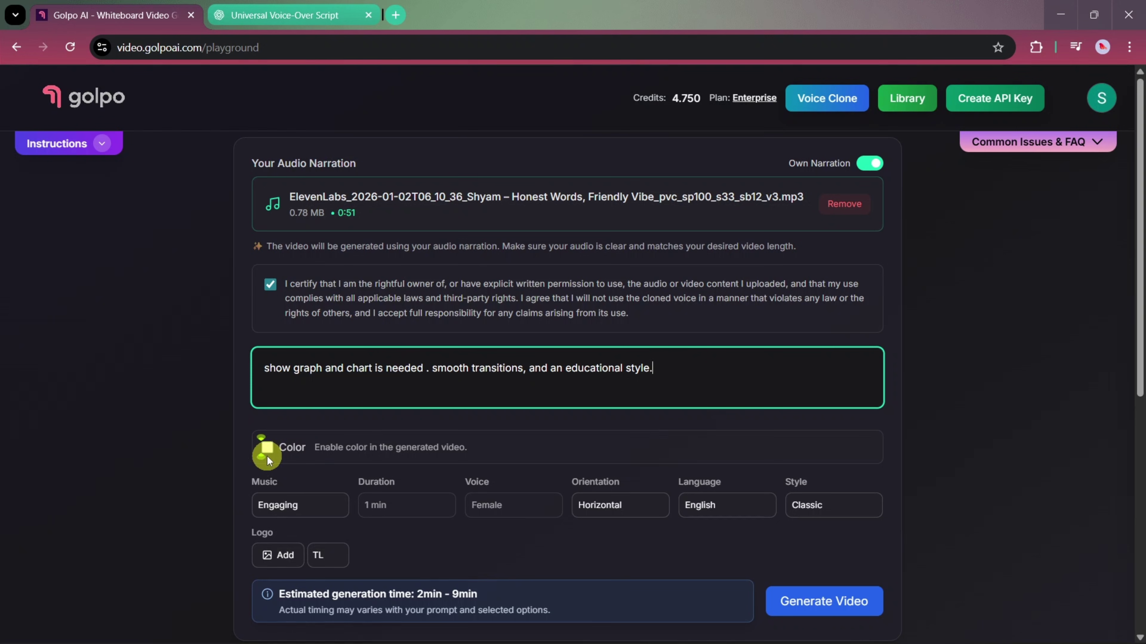
pyautogui.click(267, 447)
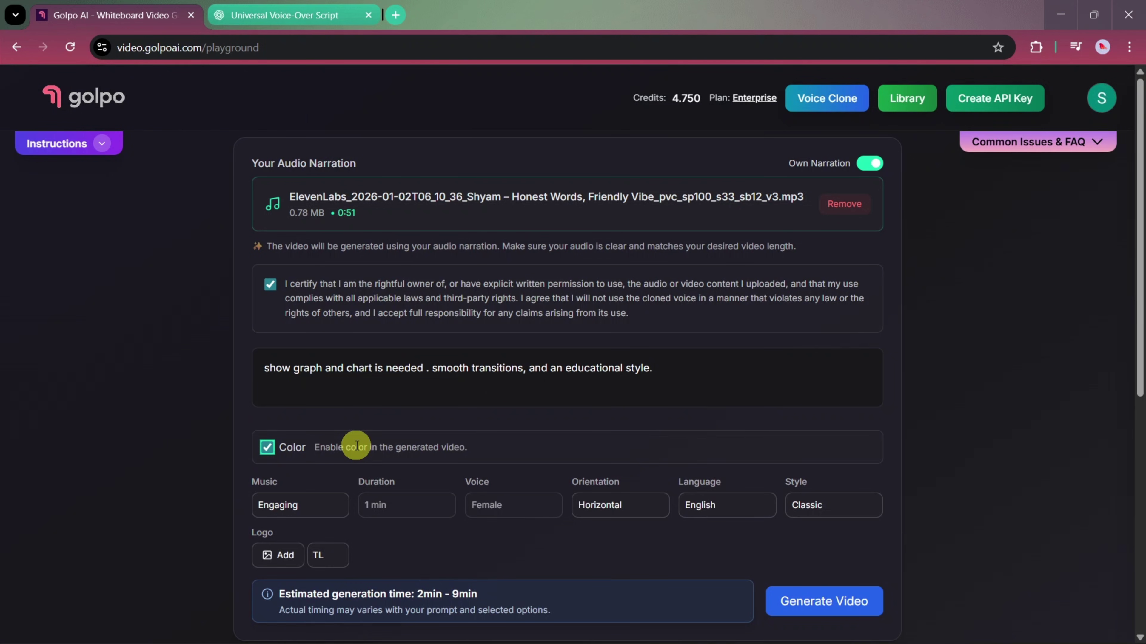
pyautogui.scroll(-2, 361, 442)
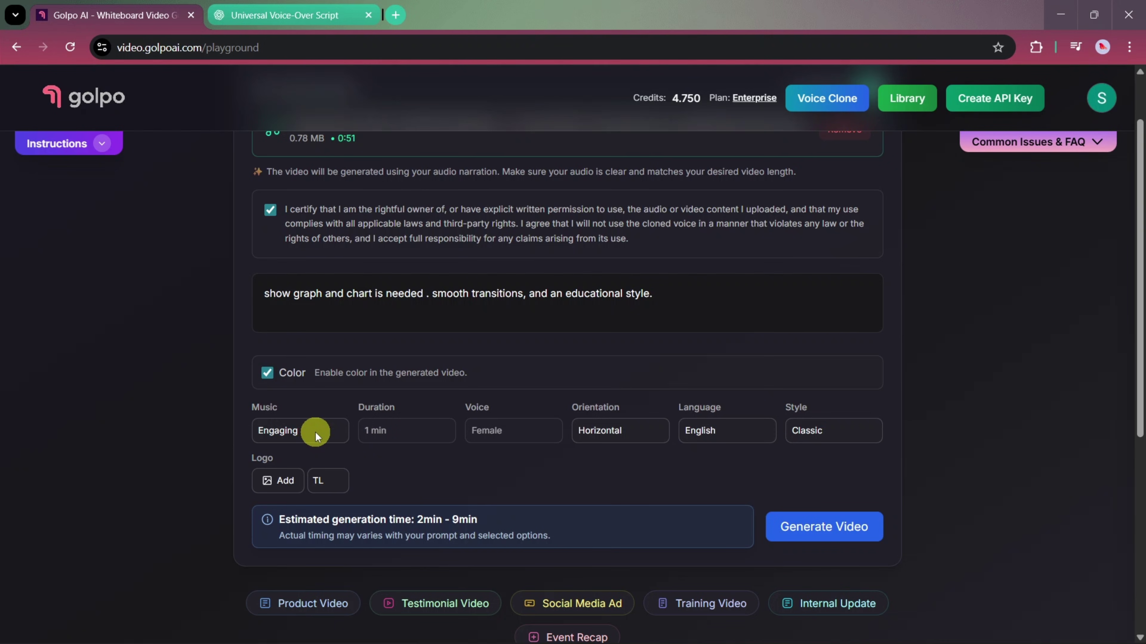
pyautogui.click(605, 440)
pyautogui.click(597, 471)
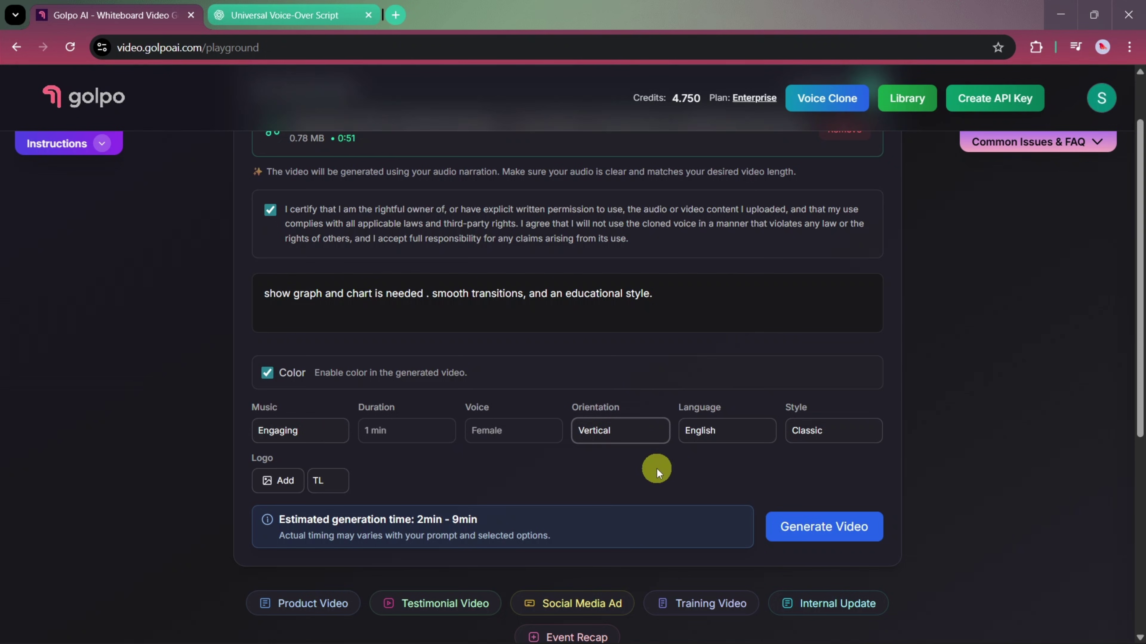
pyautogui.scroll(2, 657, 469)
pyautogui.scroll(-3, 657, 470)
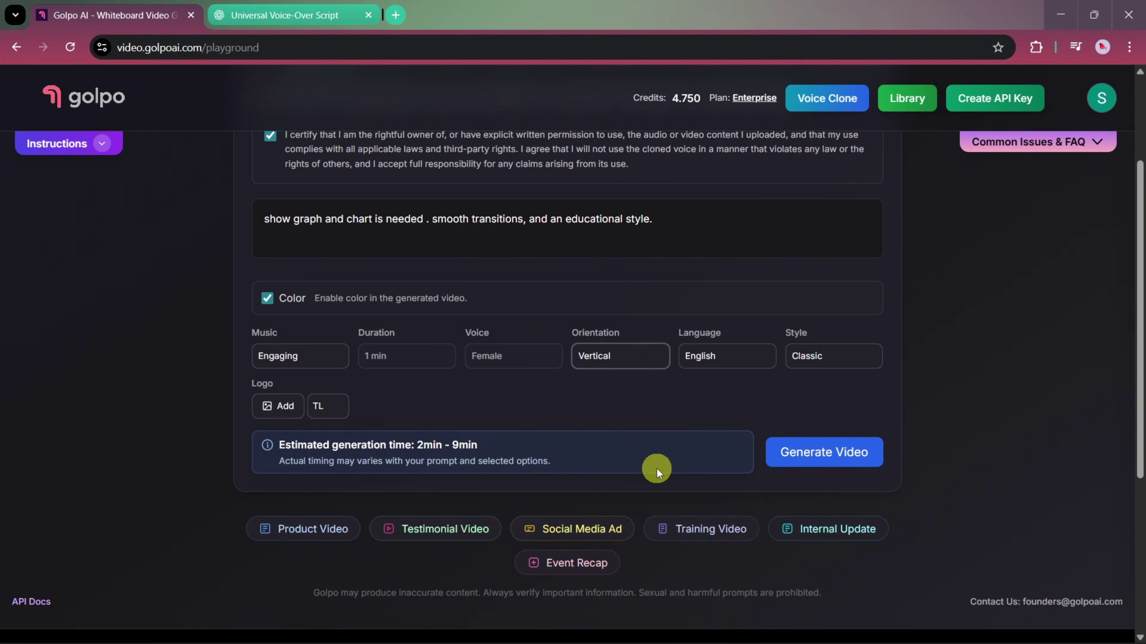
# Step: Generate the vertical narrated video, choosing Yes to allow it in the public library
pyautogui.click(799, 457)
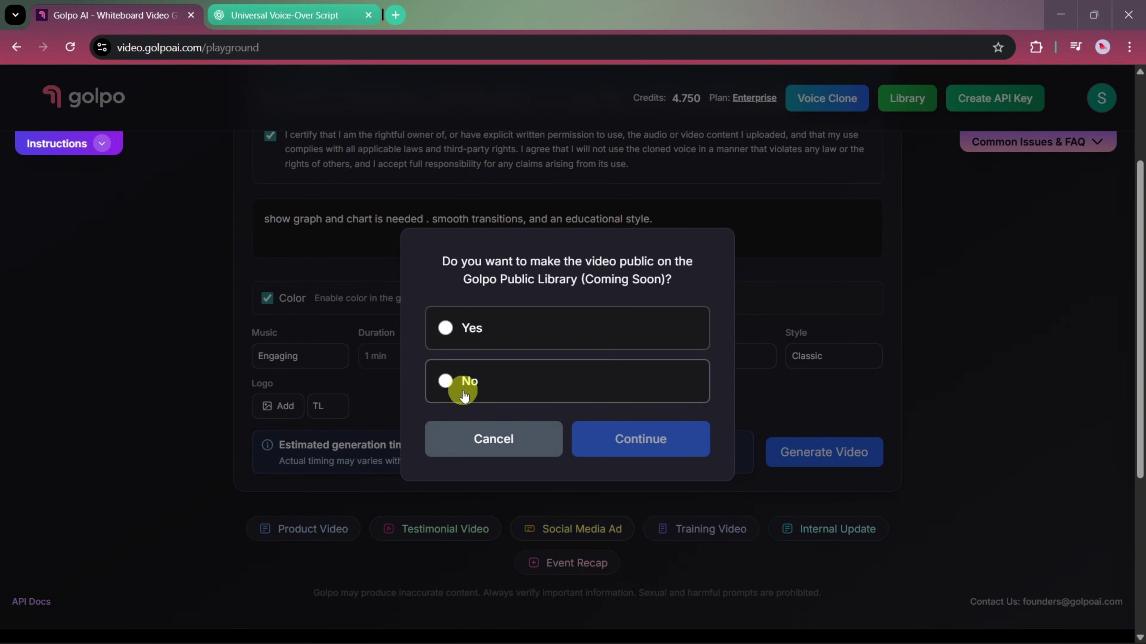
pyautogui.click(461, 329)
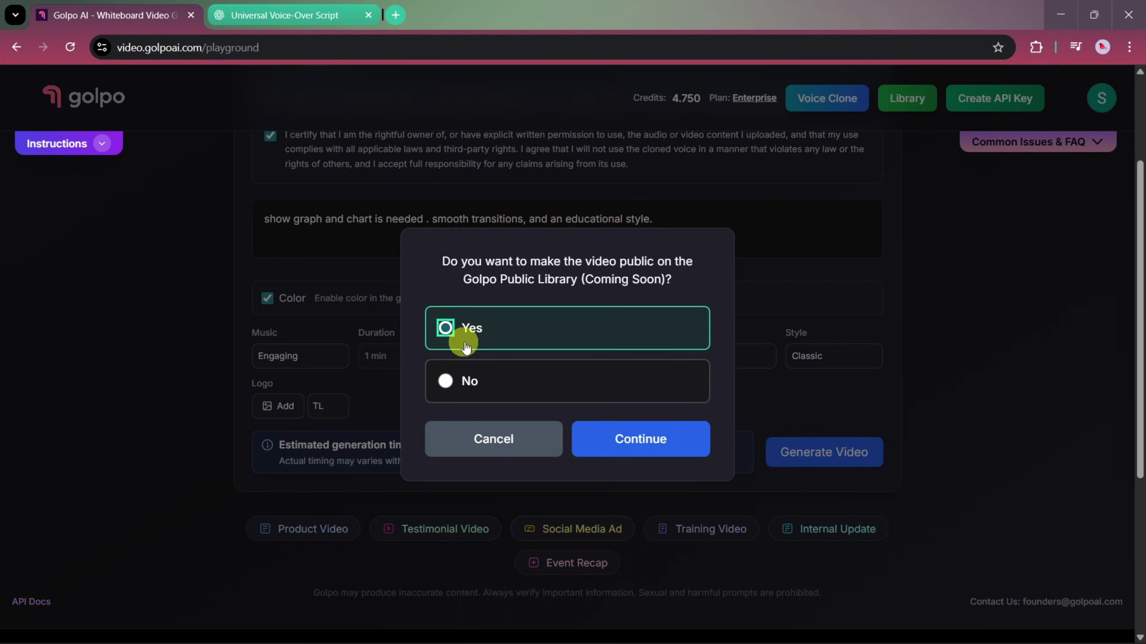
pyautogui.click(591, 440)
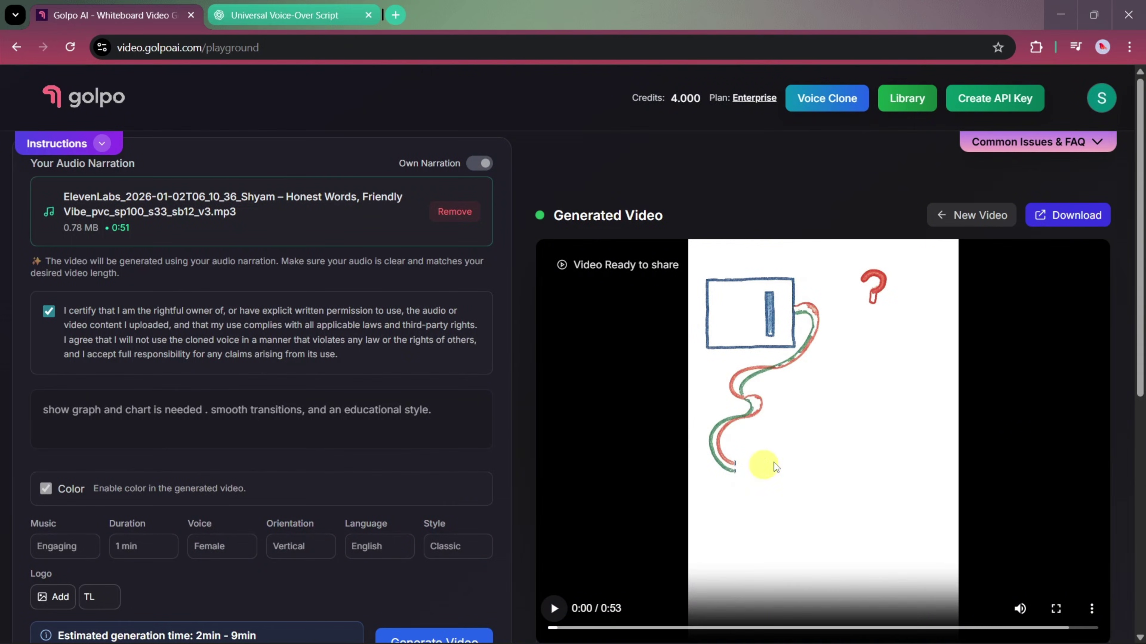
# Step: Play the generated vertical whiteboard video full screen, from the 'AI' sign opening to the end
pyautogui.click(1056, 610)
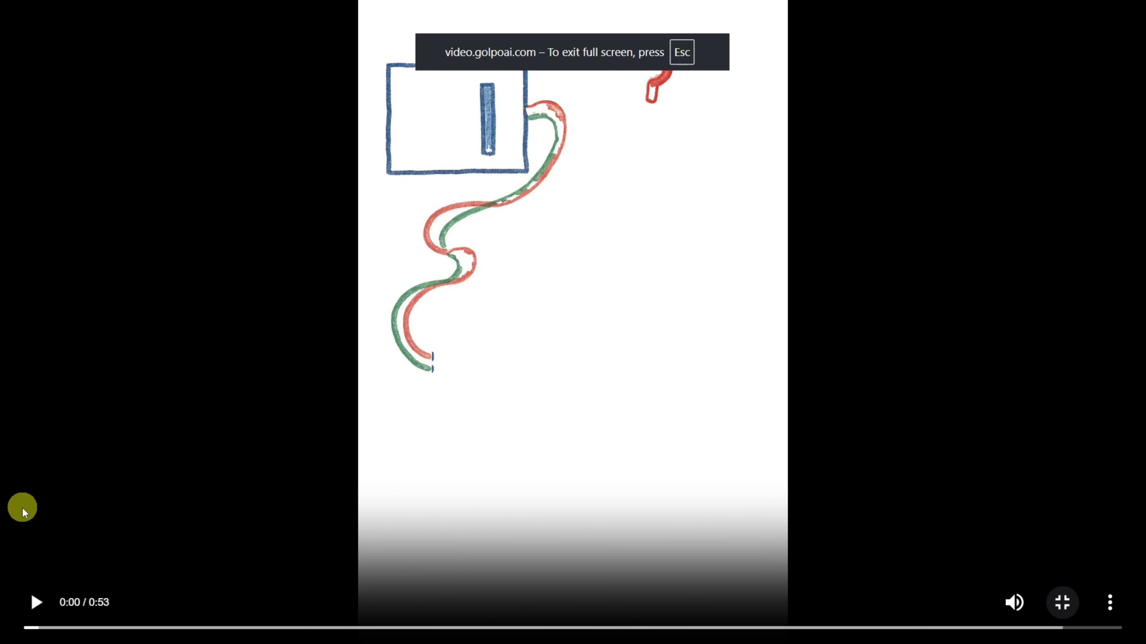
pyautogui.click(38, 605)
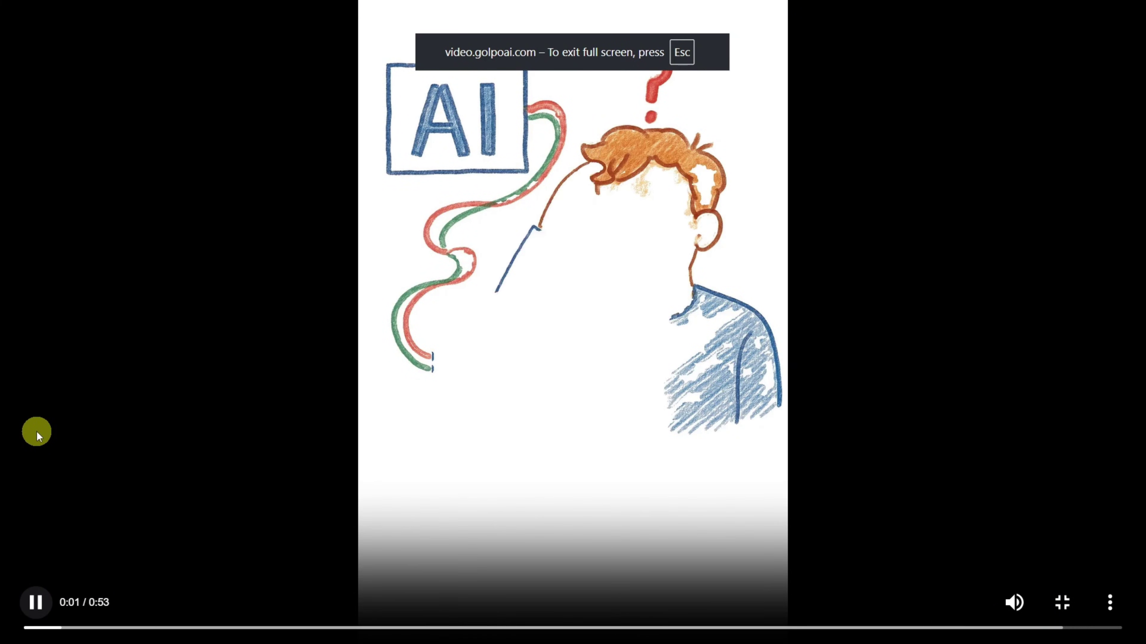